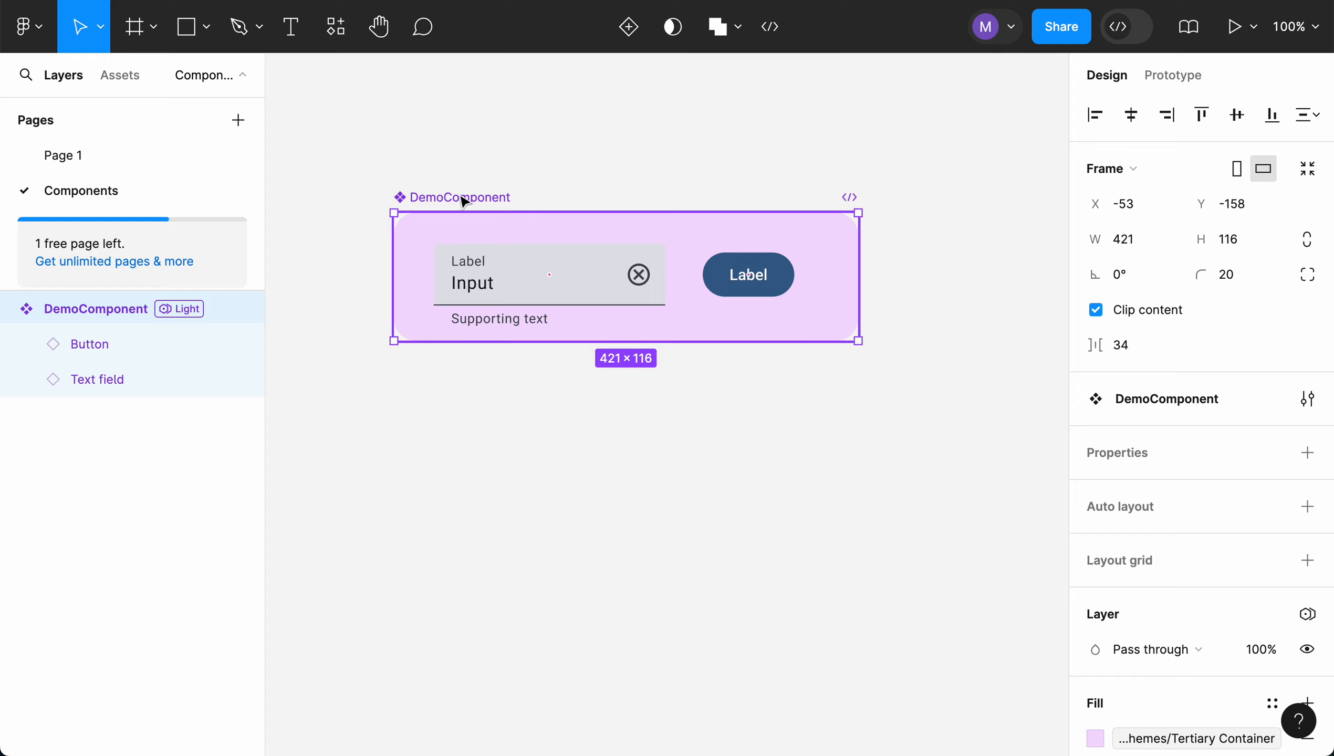
# Add a second variant to the DemoComponent main component
pyautogui.rightClick(463, 227)
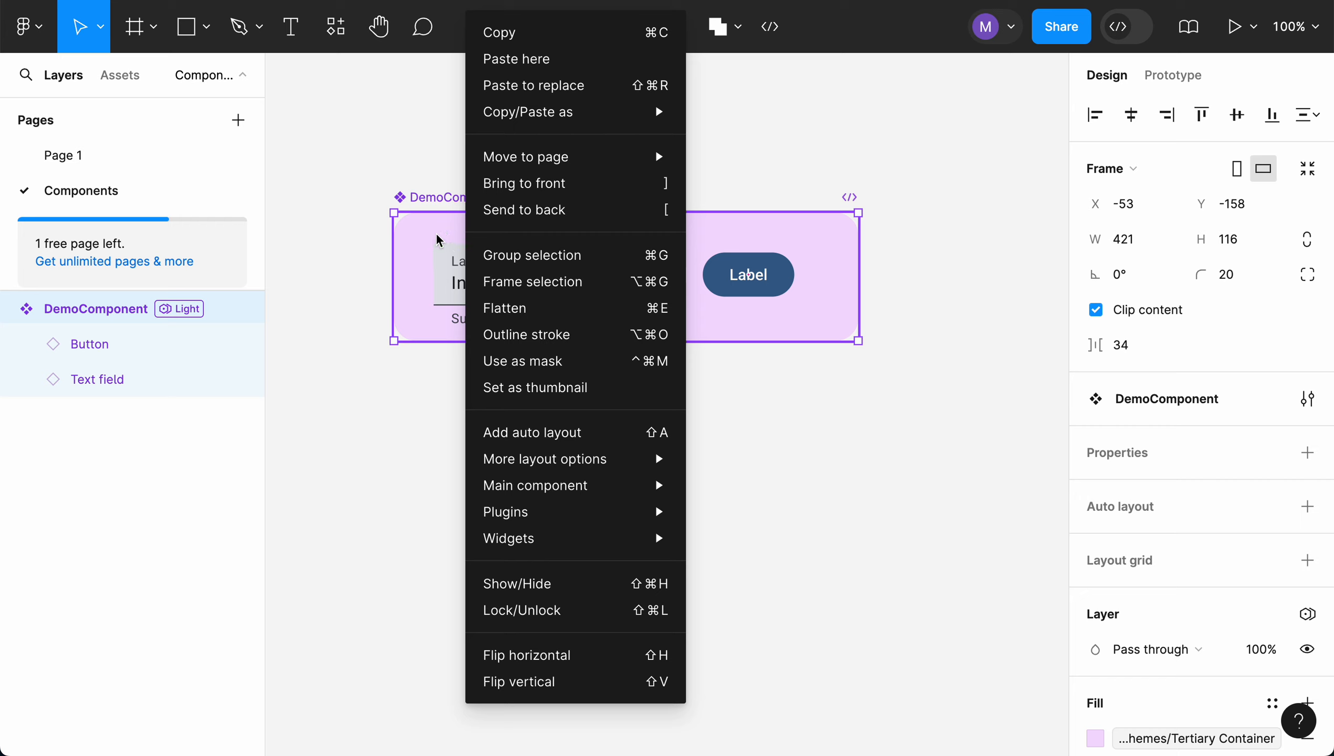
pyautogui.click(432, 201)
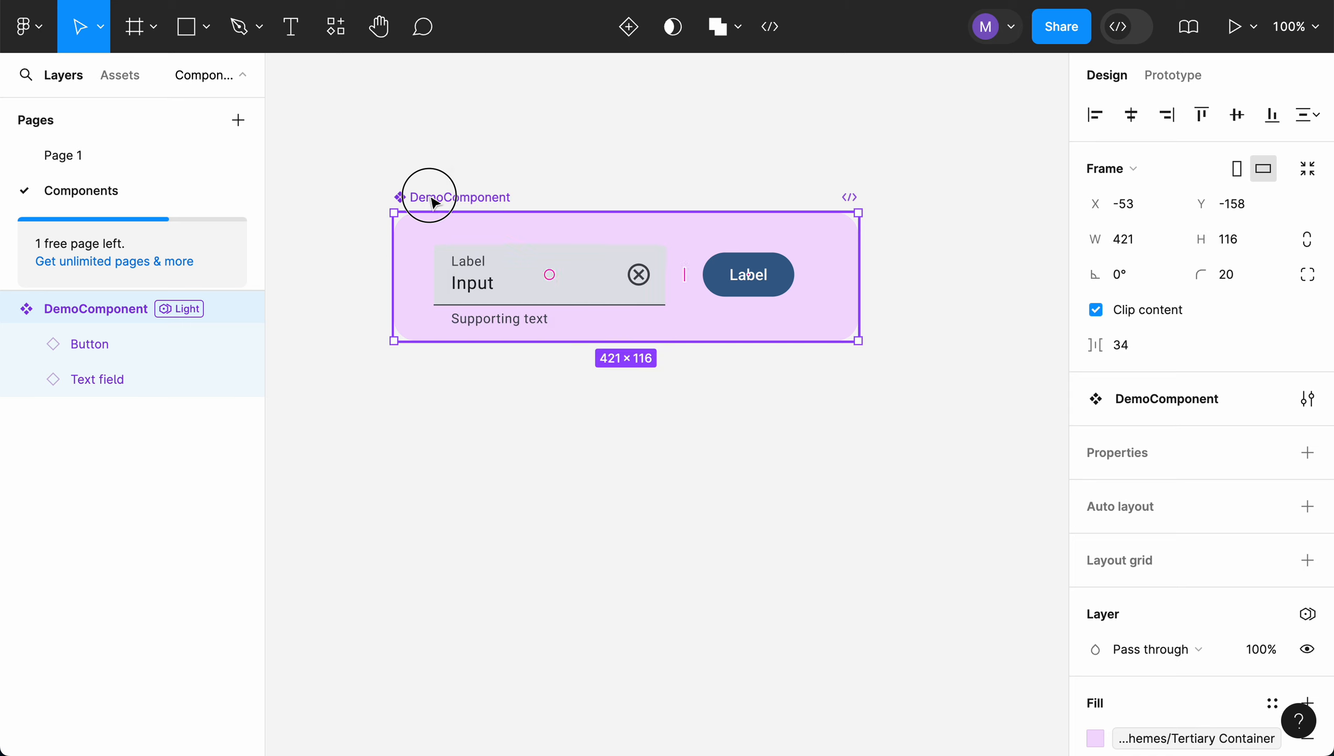
pyautogui.rightClick(95, 309)
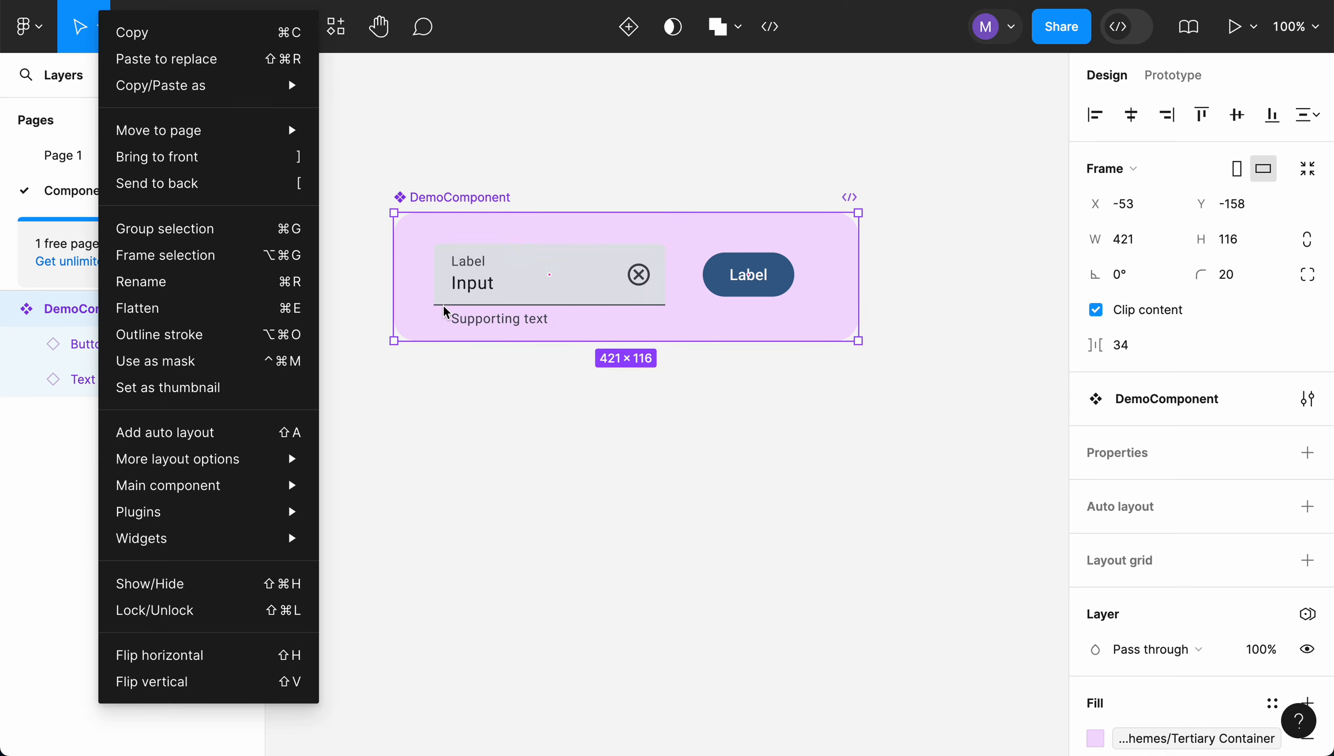
pyautogui.moveTo(288, 483)
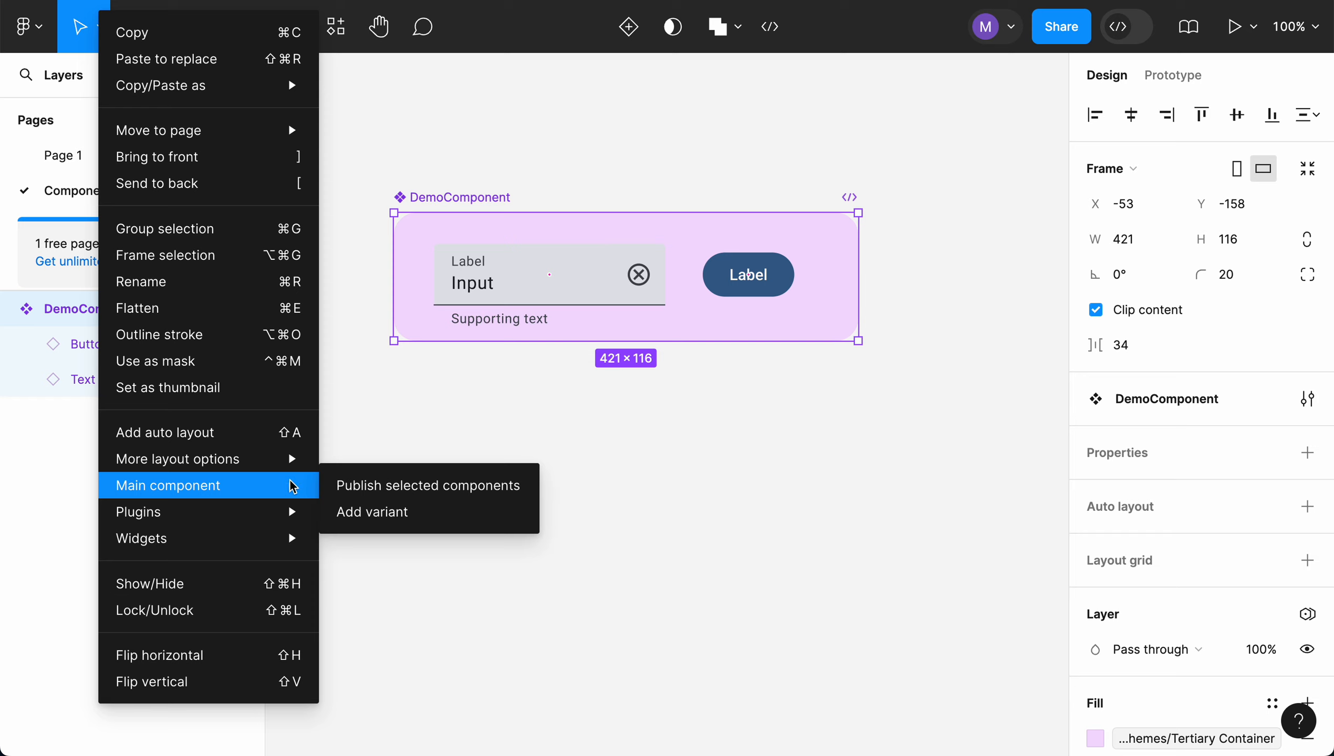
pyautogui.click(408, 512)
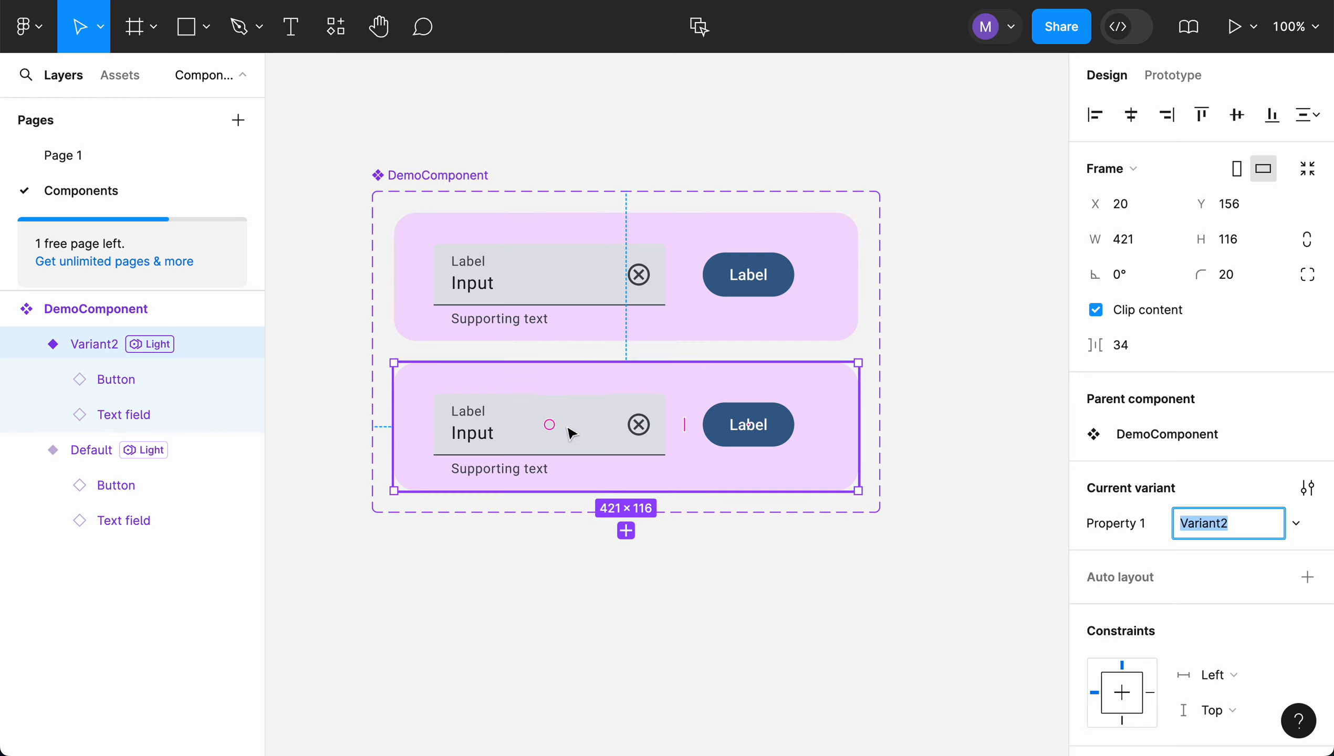
# Delete the button from the new Variant2 of DemoComponent
pyautogui.click(100, 454)
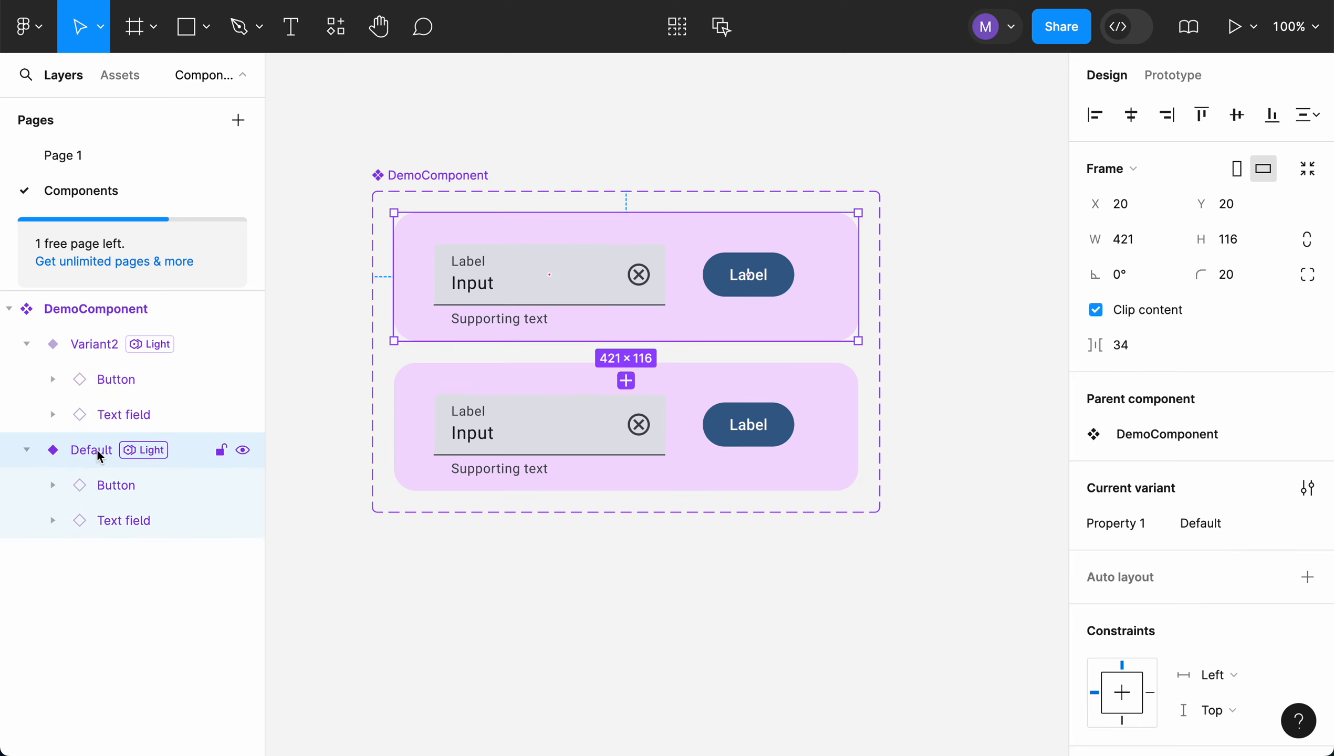
pyautogui.click(96, 350)
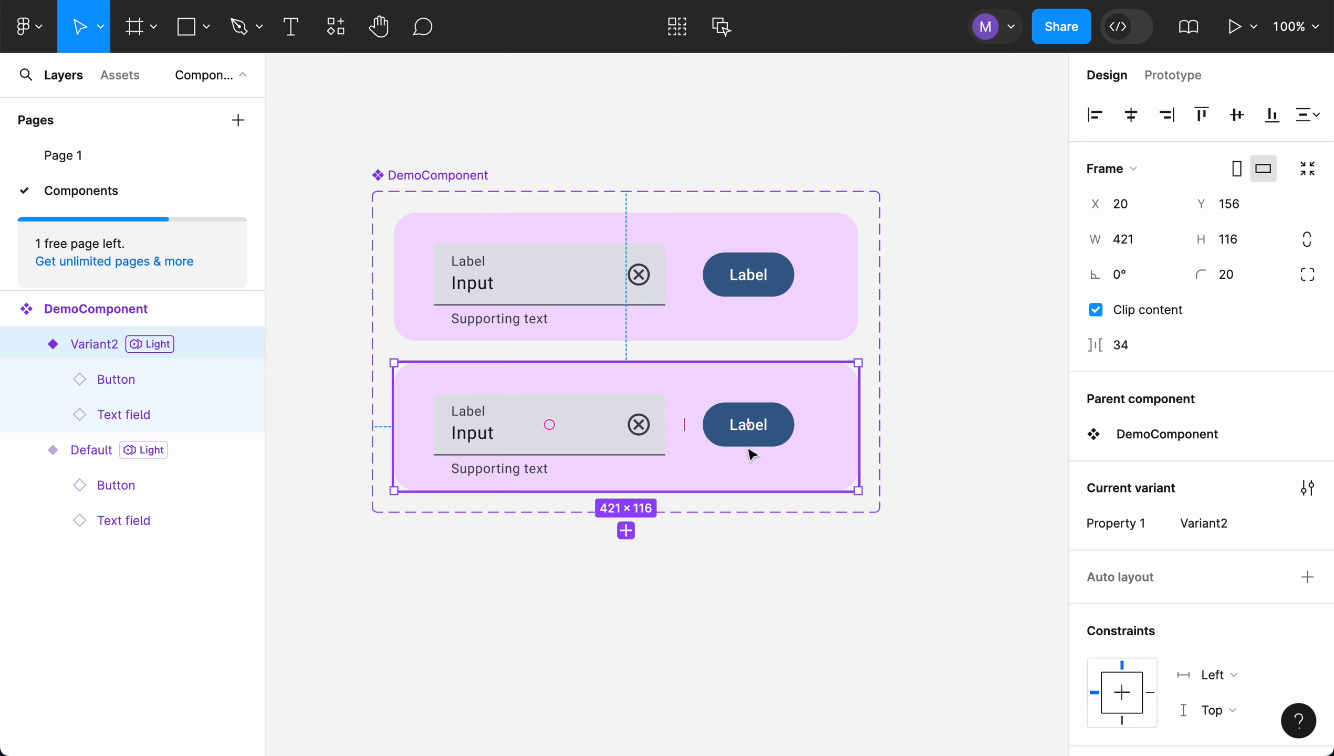
pyautogui.click(785, 418)
pyautogui.click(779, 420)
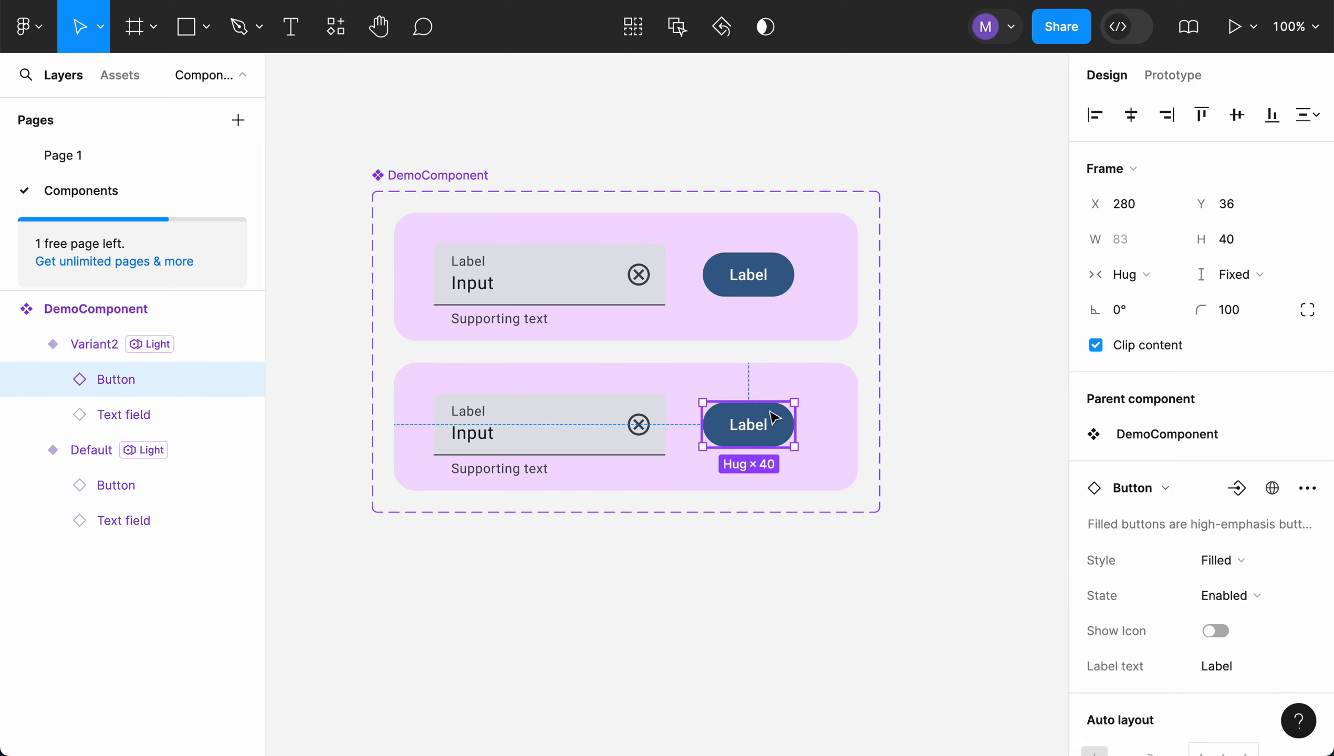
pyautogui.press('Delete')
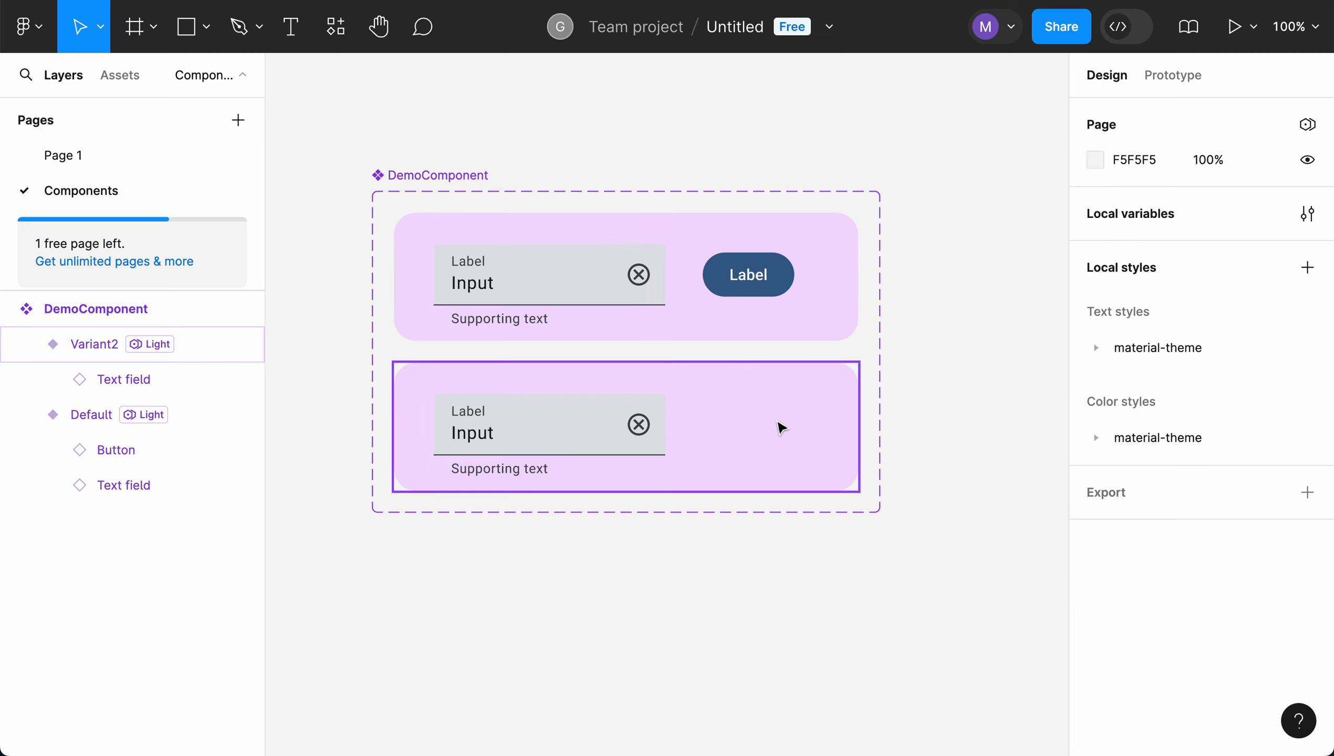
# Widen the text field in Variant2 to about 355 so it fills the space beside it
pyautogui.click(659, 429)
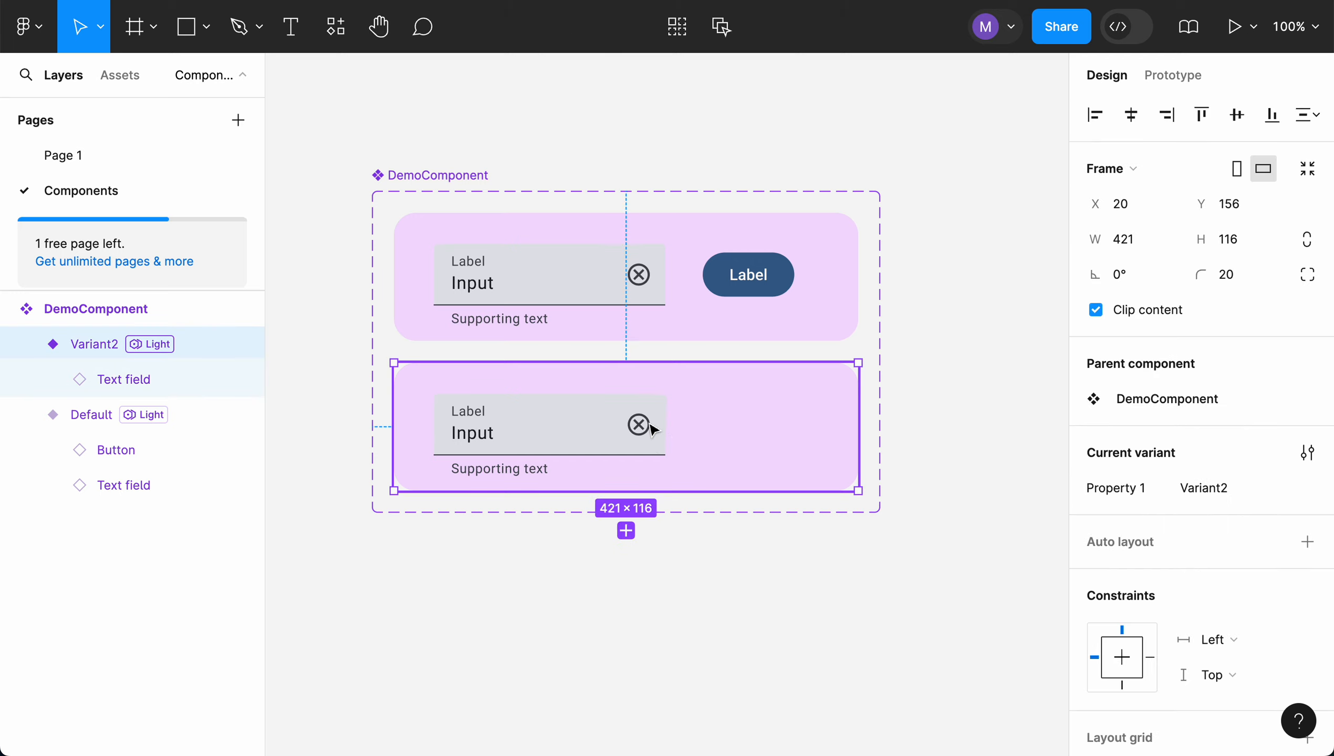
pyautogui.click(649, 423)
pyautogui.moveTo(662, 423); pyautogui.dragTo(825, 433)
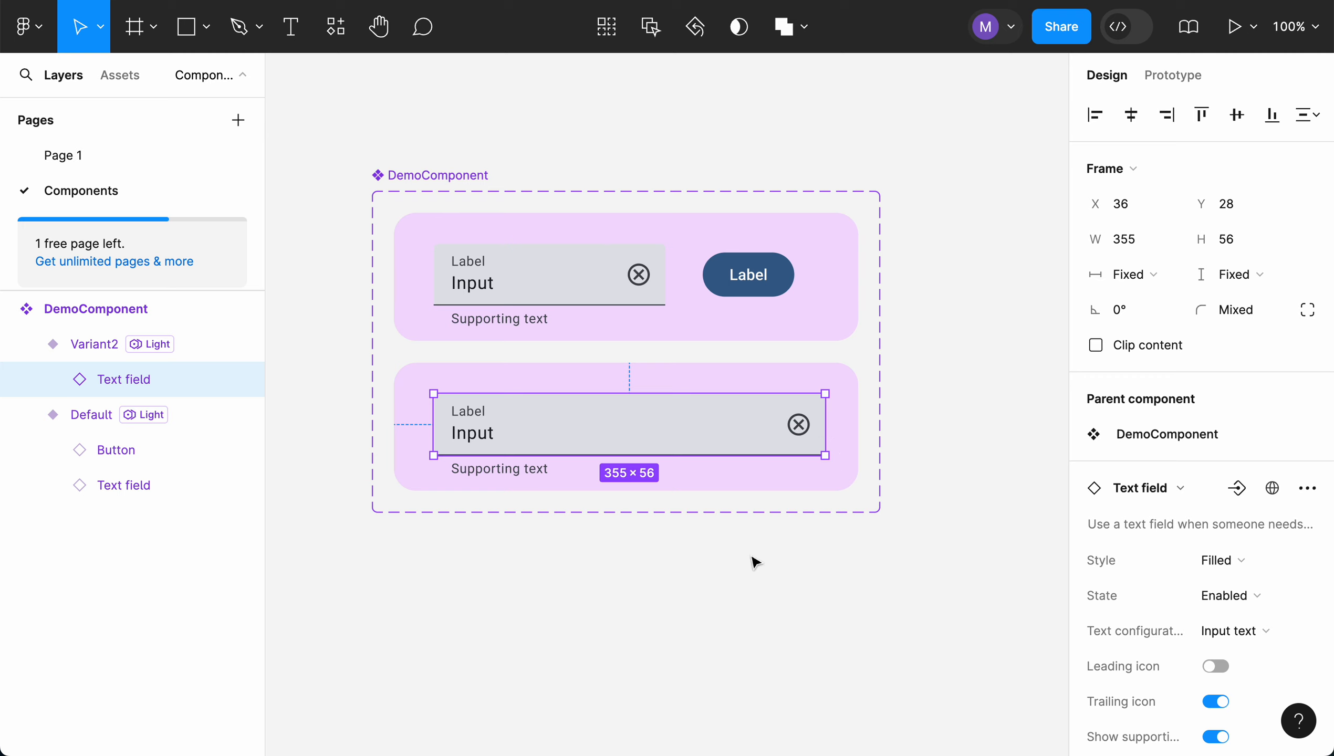
pyautogui.click(754, 578)
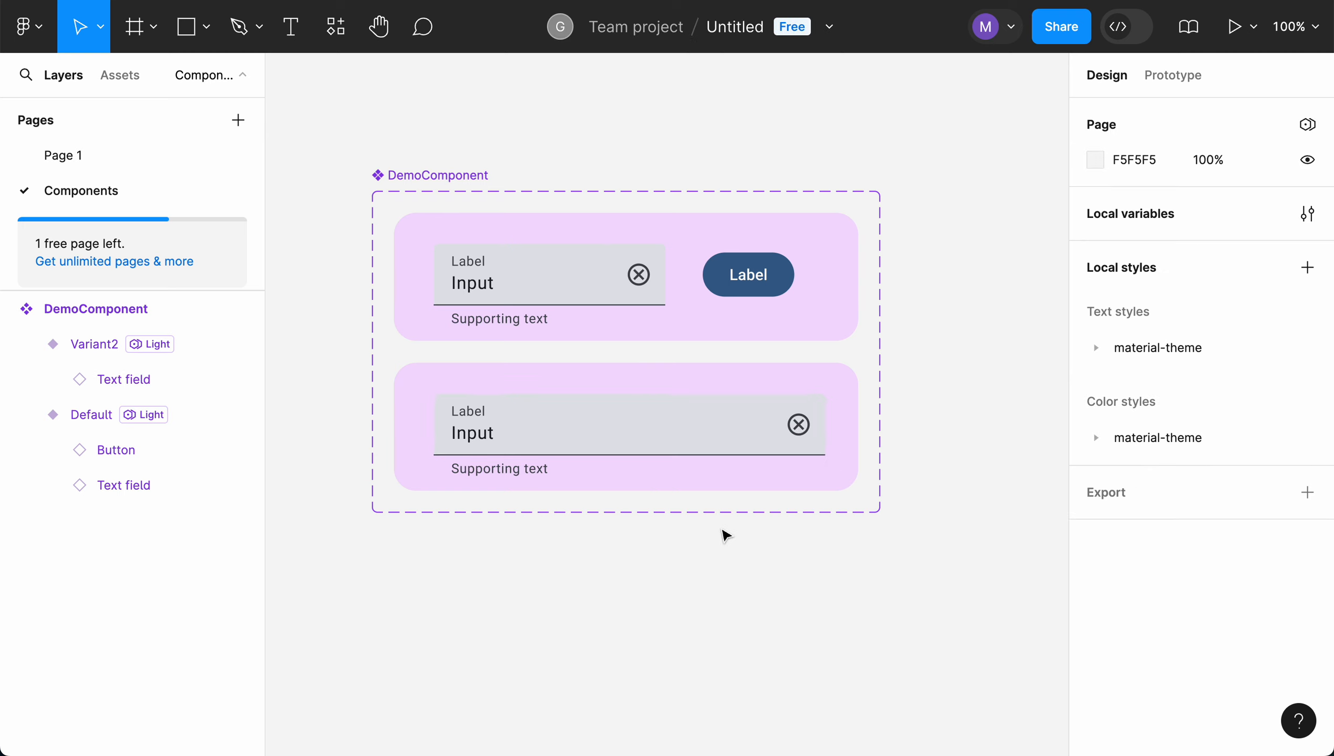
pyautogui.click(765, 336)
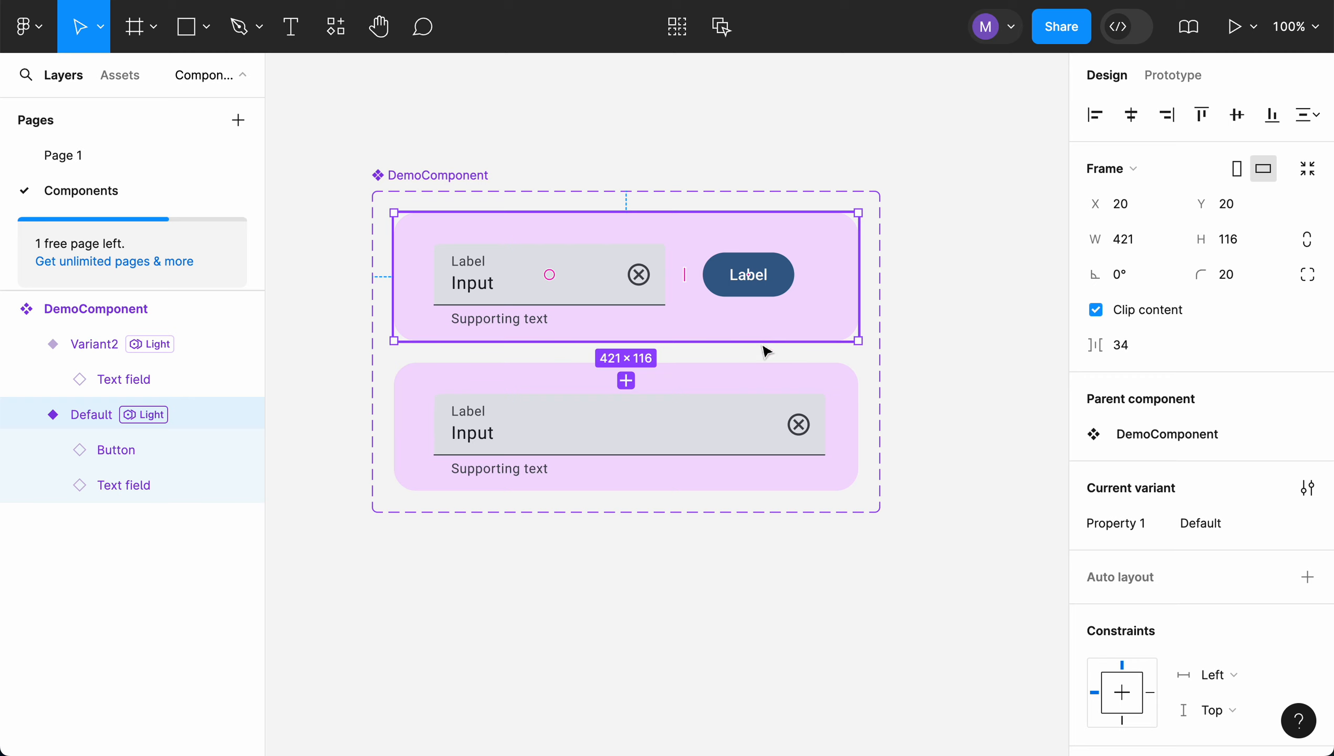
pyautogui.click(761, 377)
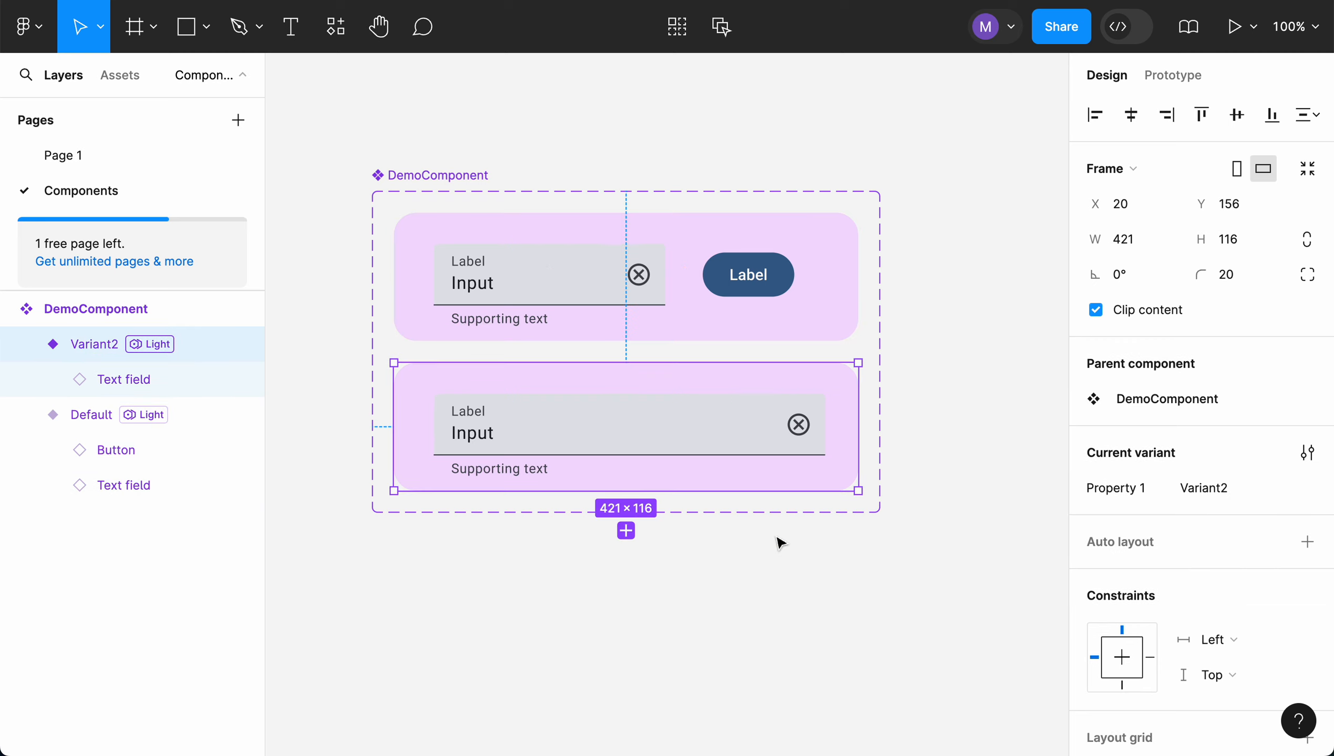
pyautogui.click(707, 318)
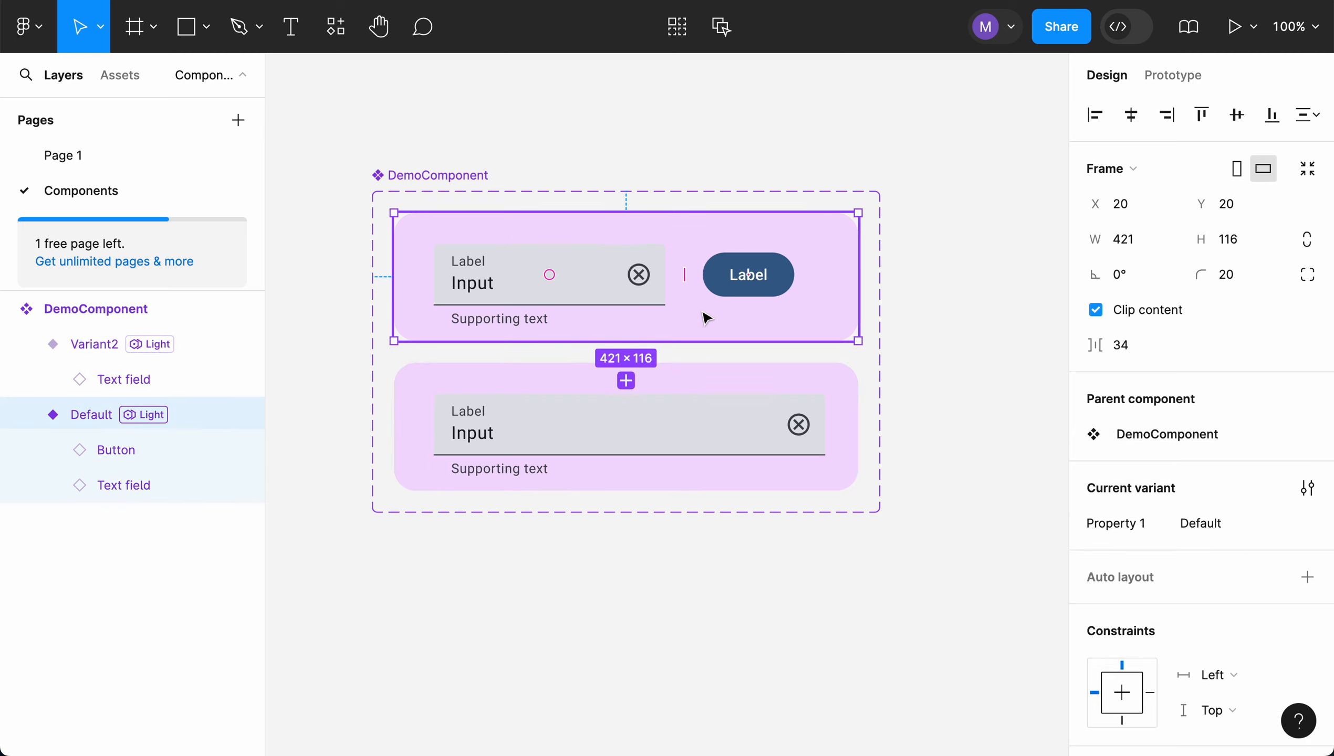
pyautogui.click(704, 383)
pyautogui.click(706, 328)
# Rename the variant property Property 1 to HasButton
pyautogui.click(705, 386)
pyautogui.doubleClick(1115, 488)
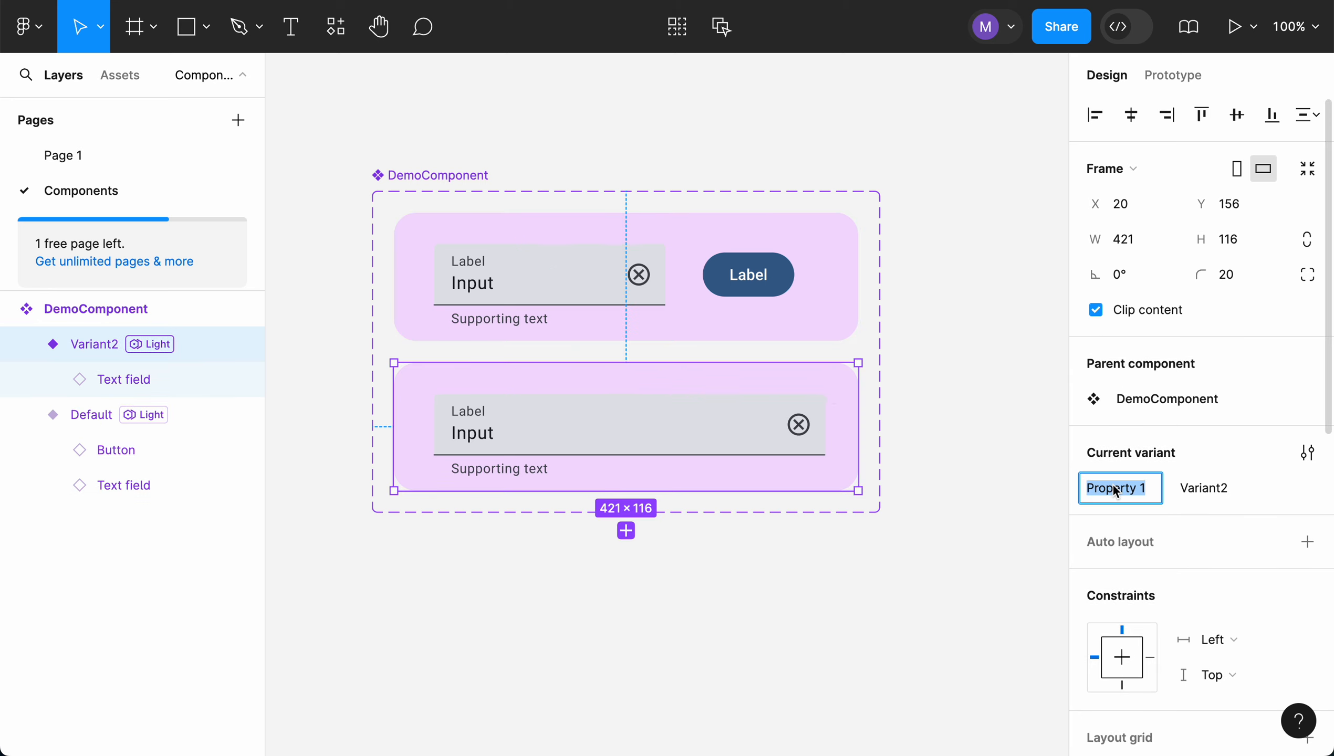
pyautogui.write('HasBtn')
pyautogui.press('BackSpace')
pyautogui.press('BackSpace')
pyautogui.write('utton')
pyautogui.click(851, 545)
# Set the HasButton value of the variant without a button to No
pyautogui.click(828, 482)
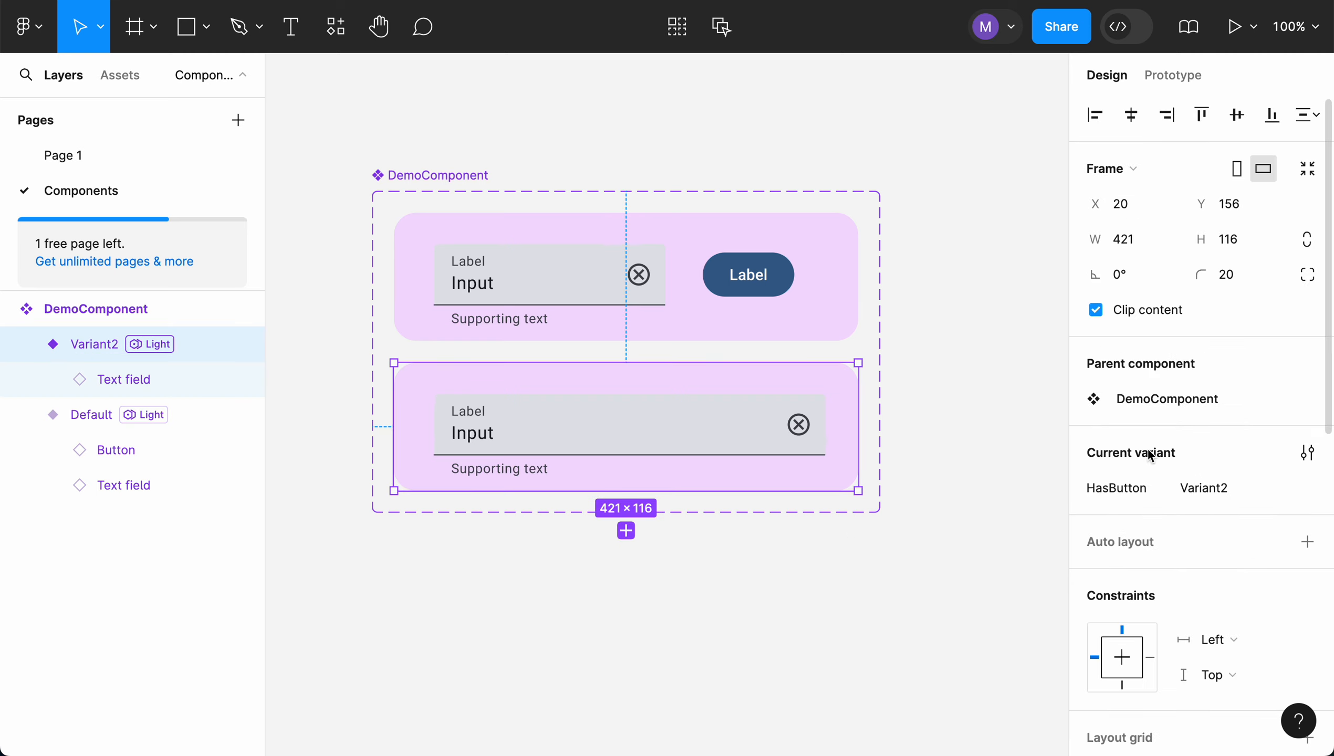
pyautogui.click(1204, 486)
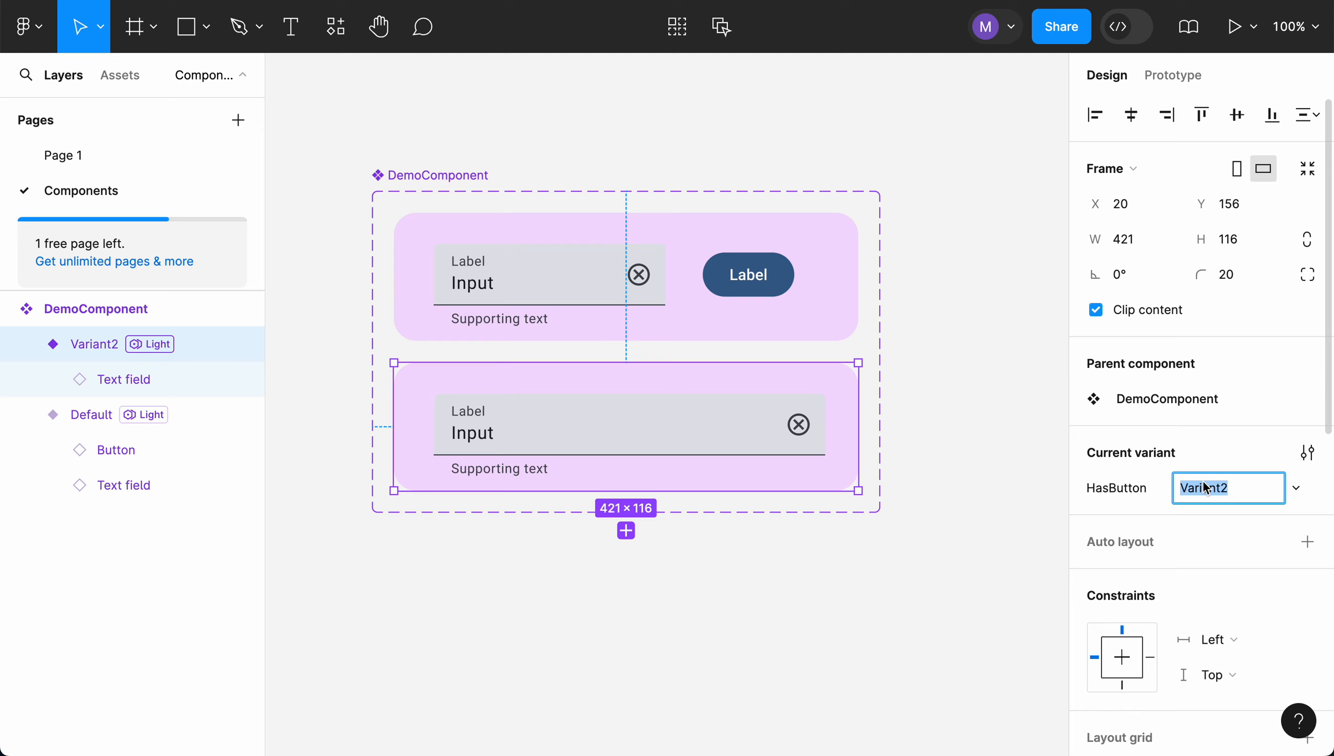
pyautogui.write('No')
pyautogui.press('Return')
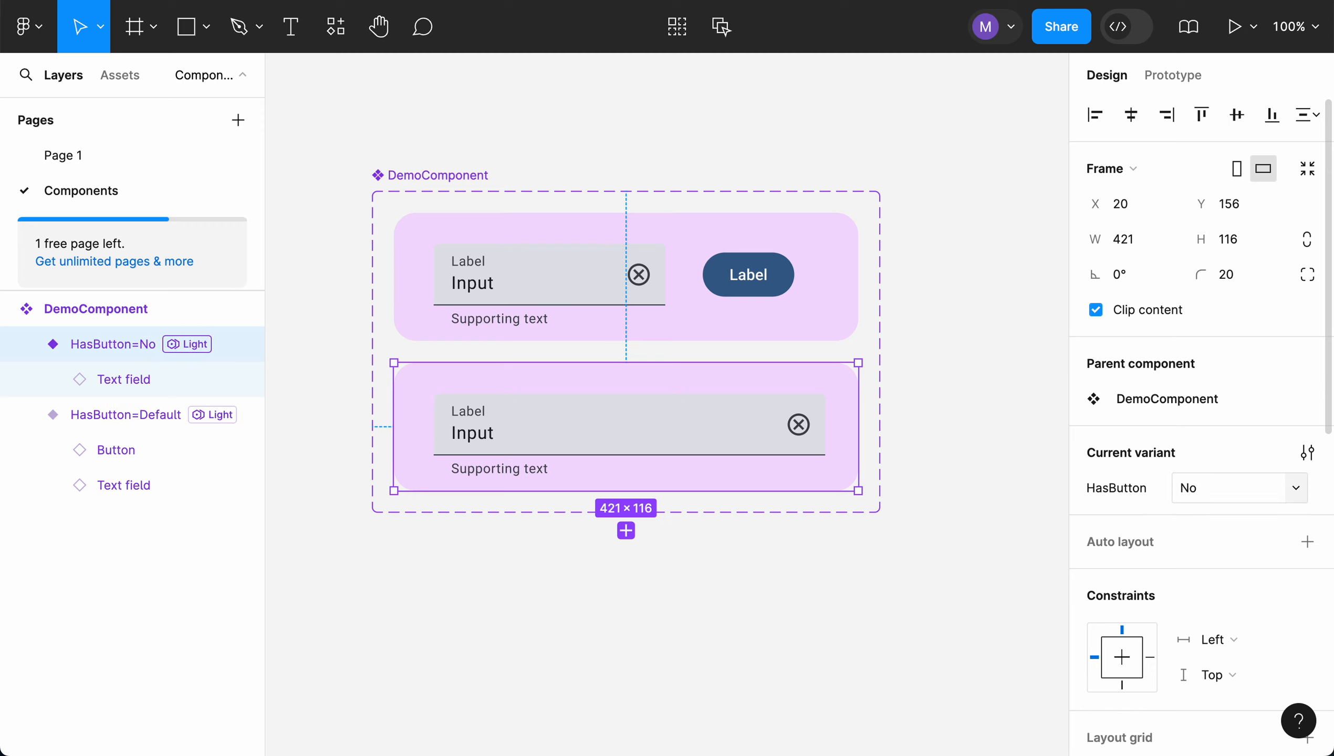
# Set the HasButton value of the variant that contains the button to Yes
pyautogui.click(777, 311)
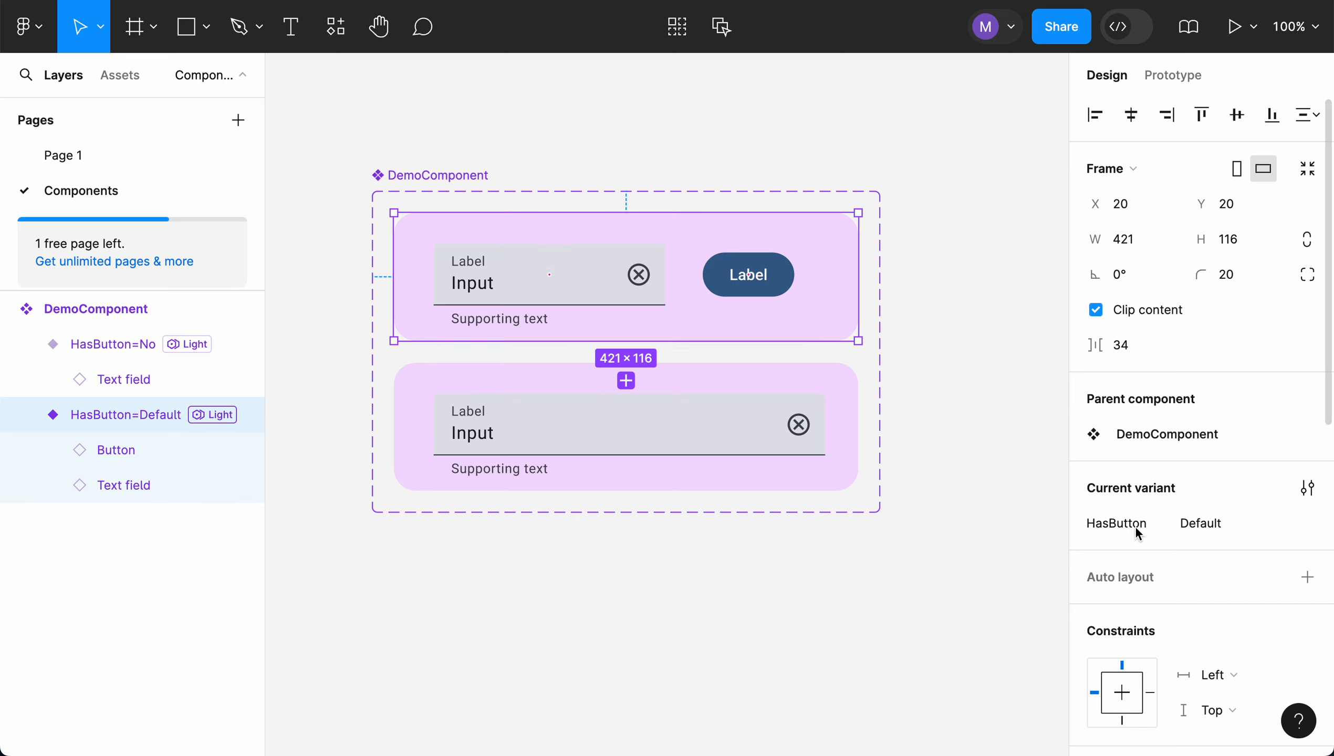
pyautogui.click(1194, 527)
pyautogui.write('Yes')
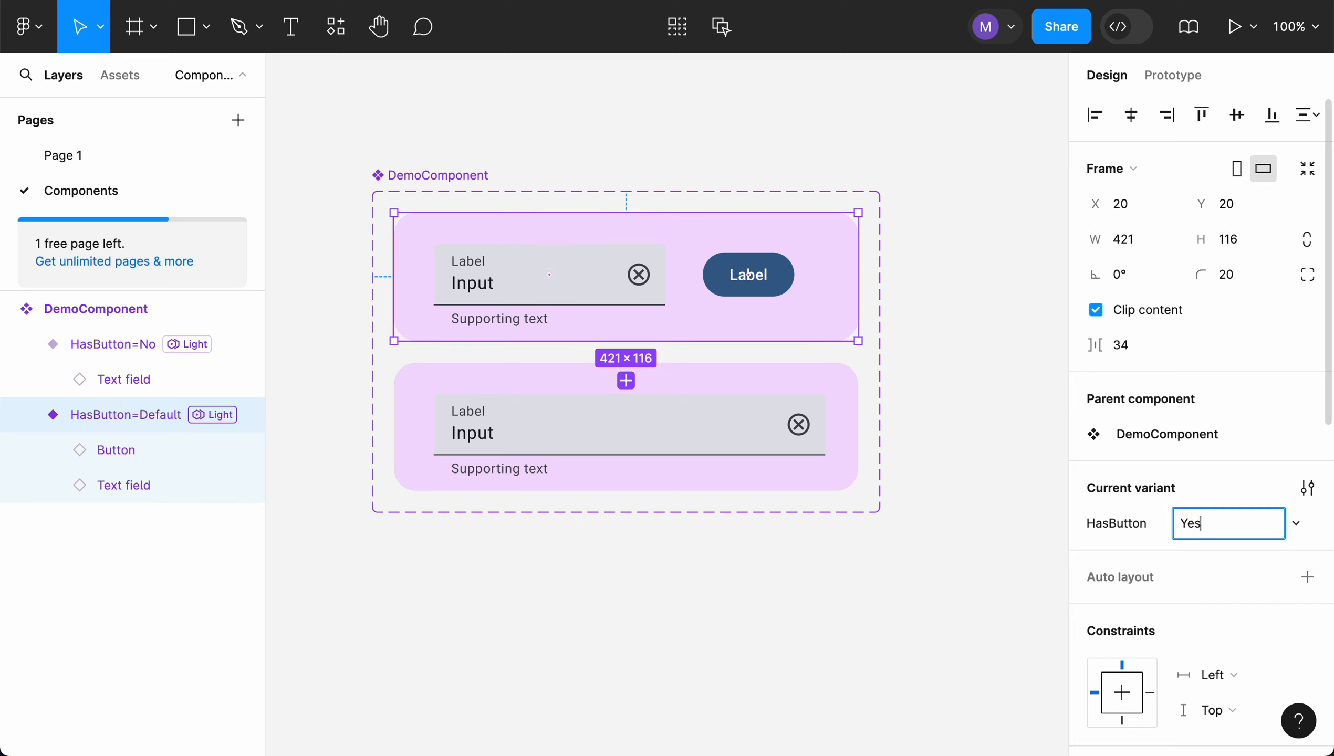
pyautogui.press('Return')
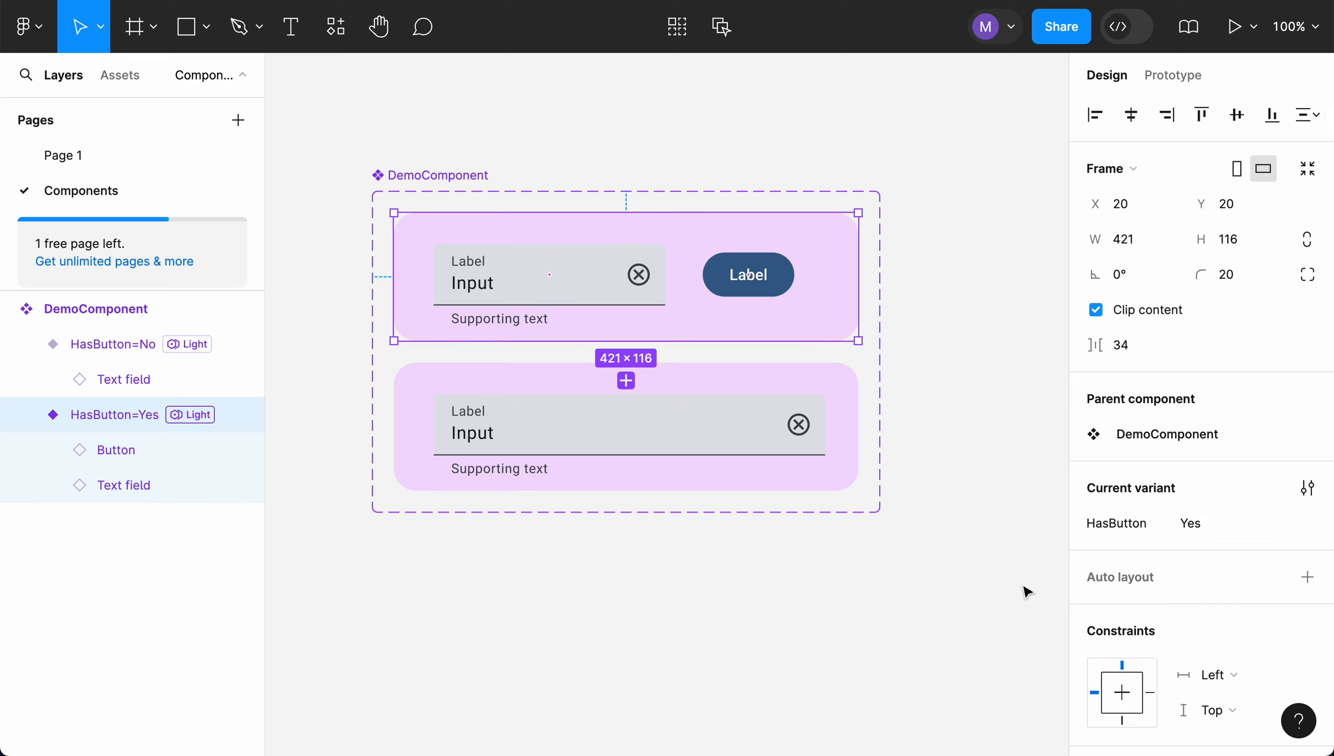
pyautogui.click(850, 591)
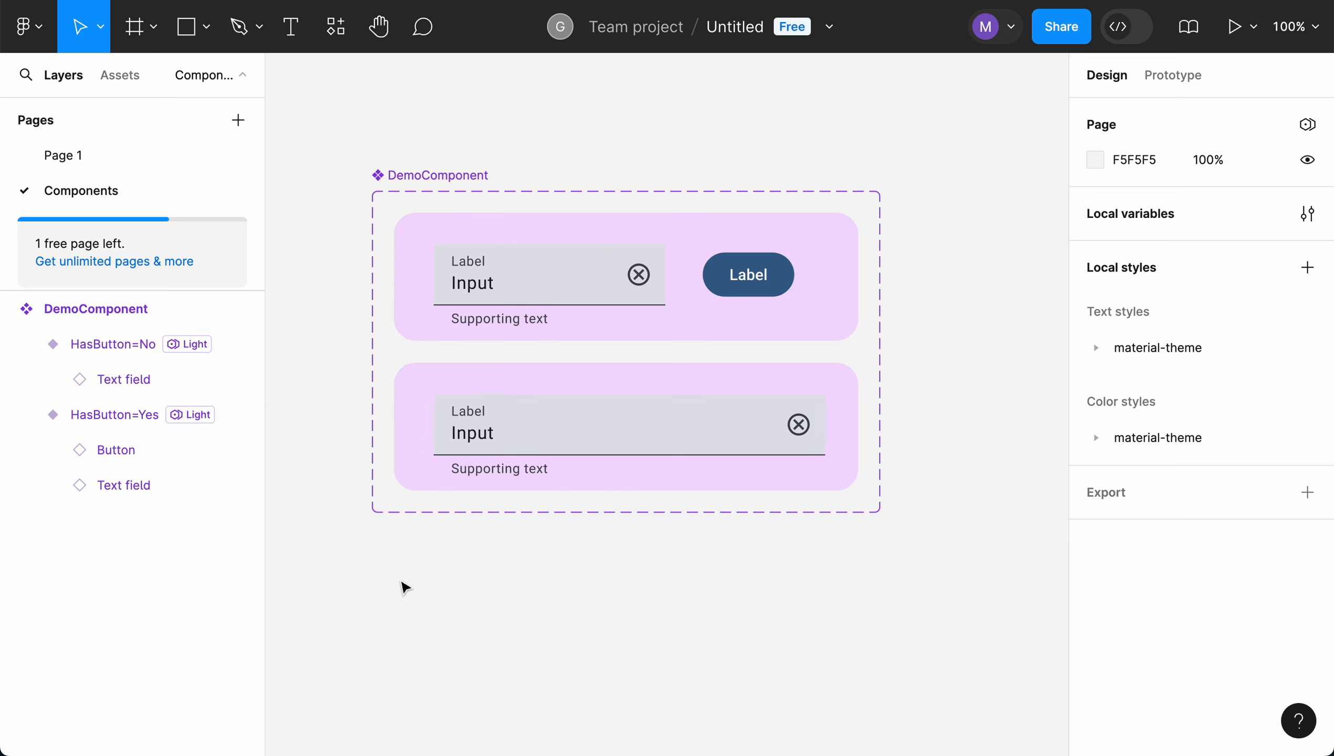
# Place an instance of the local DemoComponent on Page 1 and show the page's layers again
pyautogui.click(83, 156)
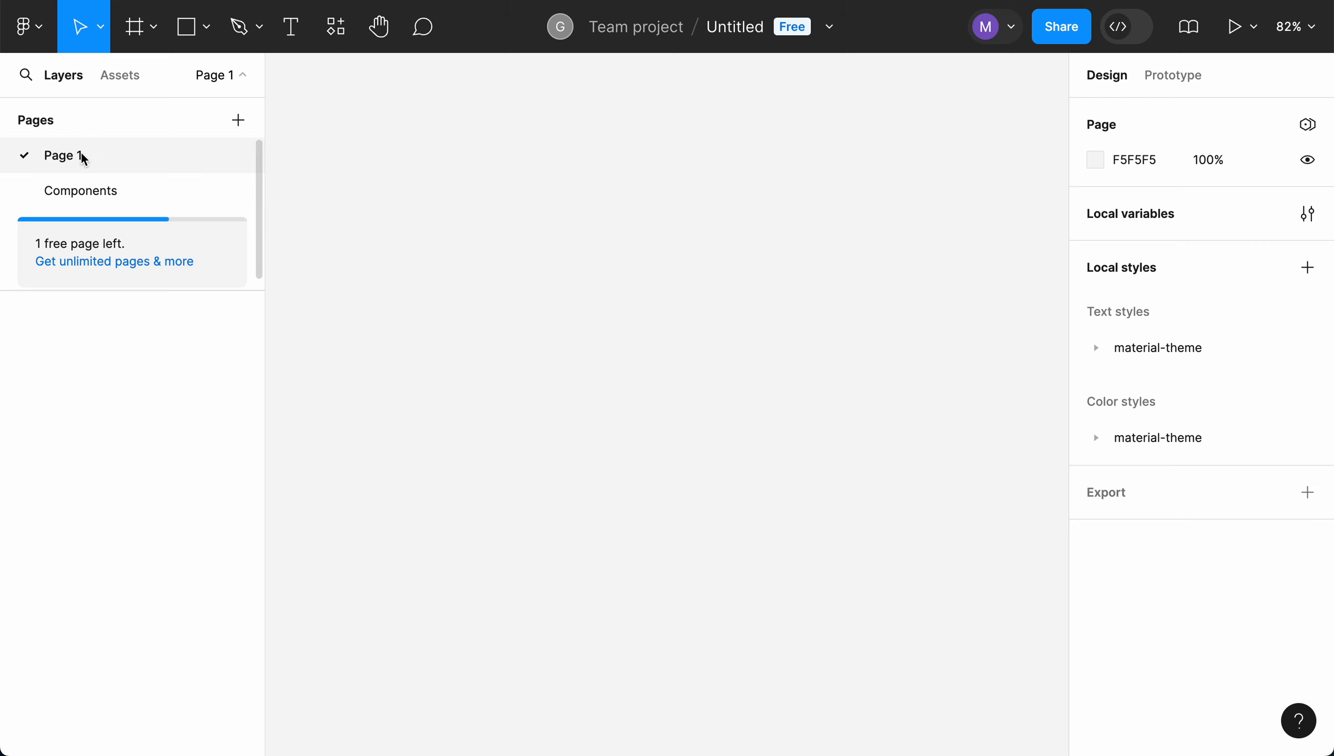
pyautogui.click(127, 79)
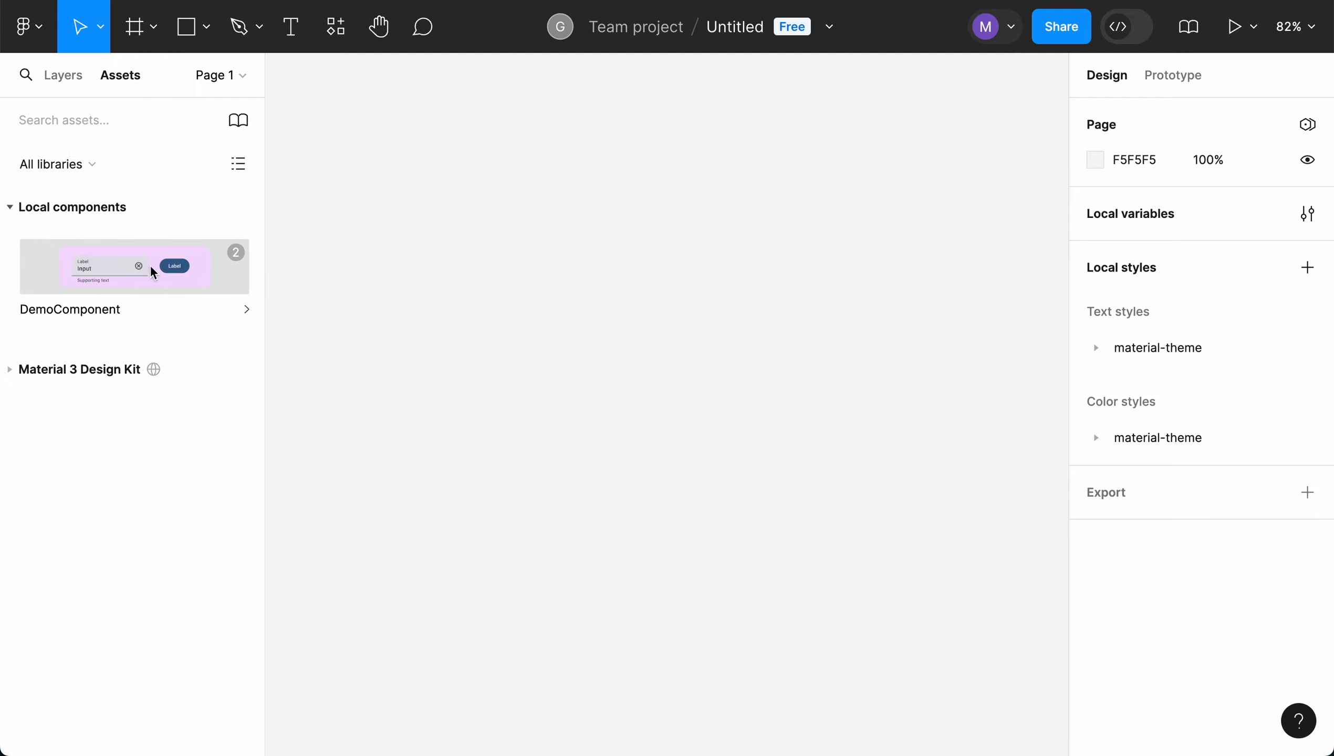
pyautogui.moveTo(236, 254)
pyautogui.moveTo(150, 259); pyautogui.dragTo(582, 260)
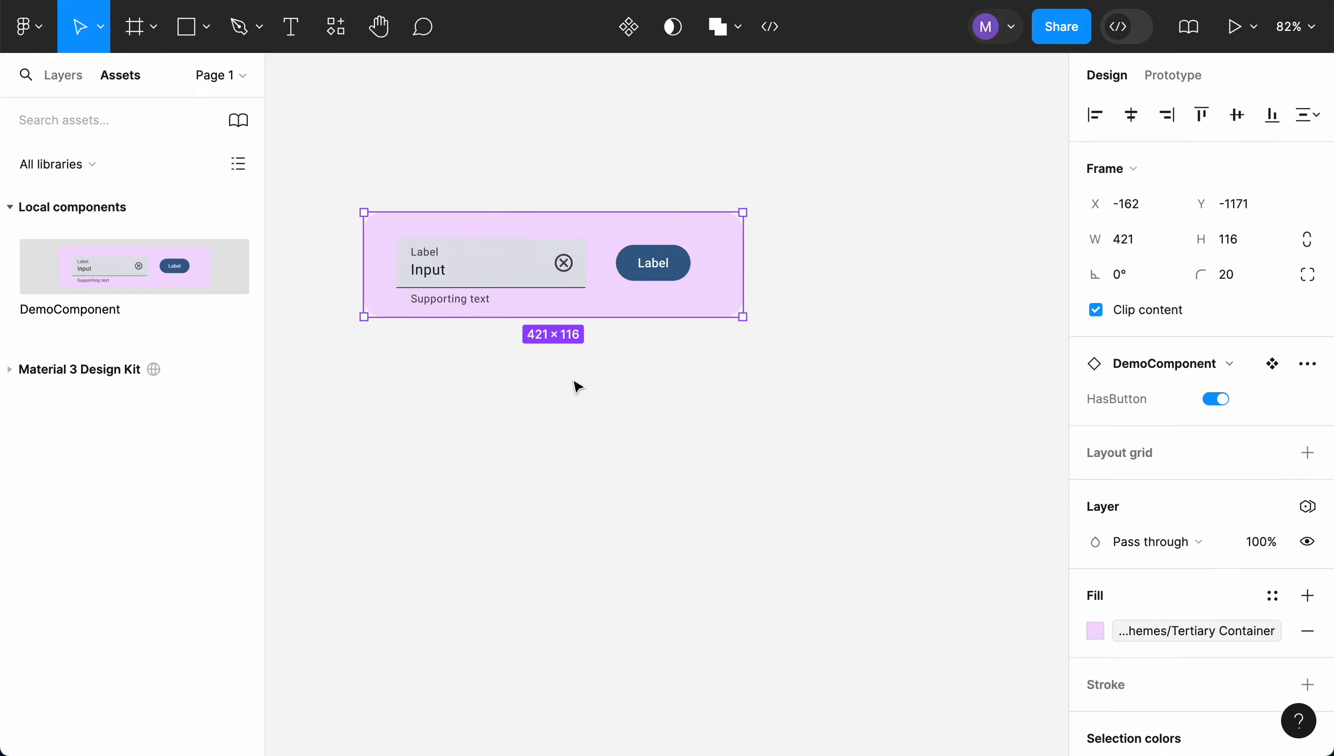
pyautogui.click(619, 293)
pyautogui.click(64, 79)
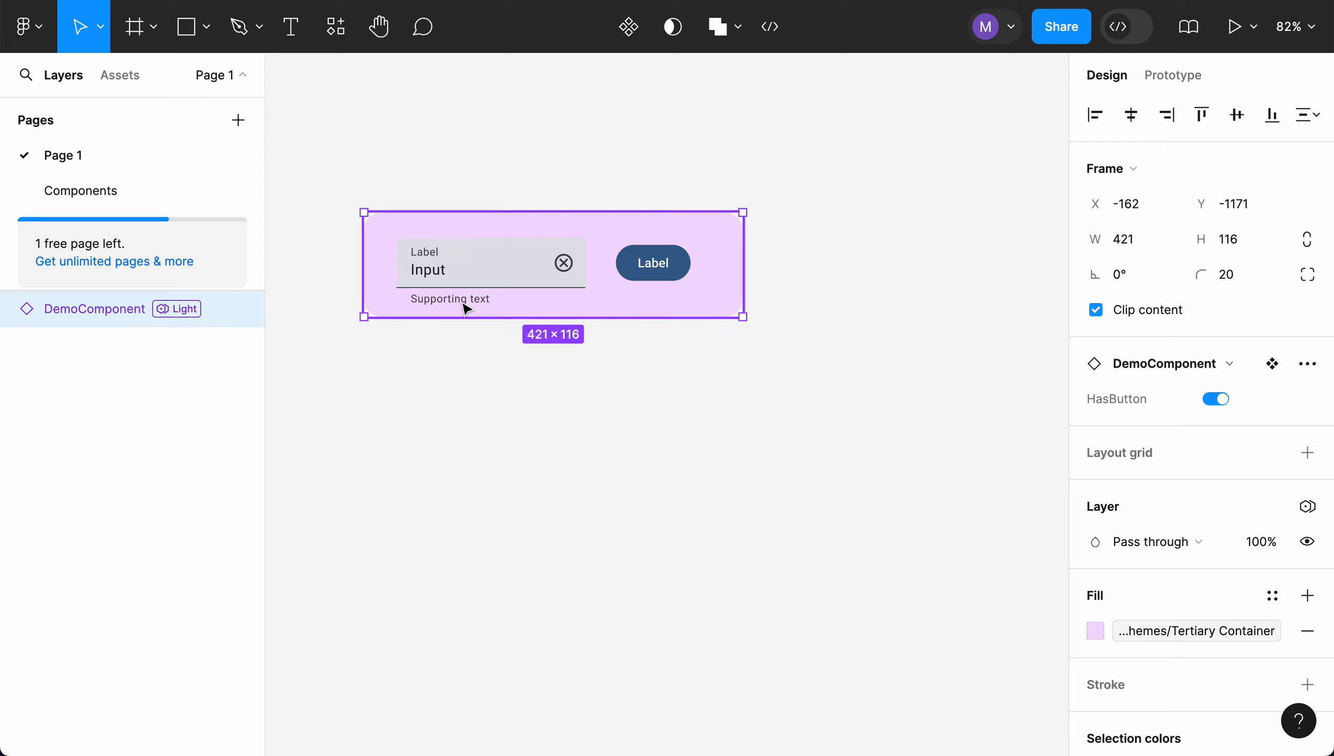
# Switch the instance's HasButton property off and on to test both variants, leaving it off
pyautogui.click(724, 236)
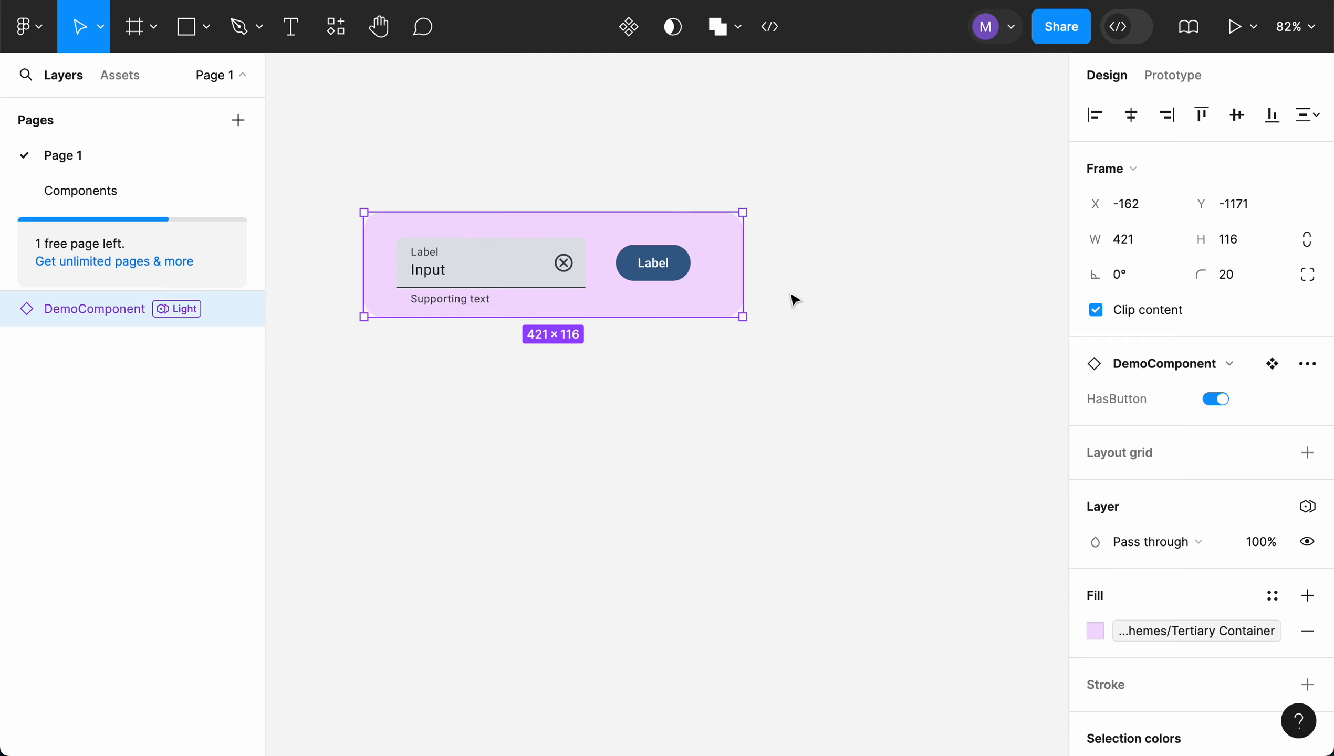
pyautogui.click(1216, 398)
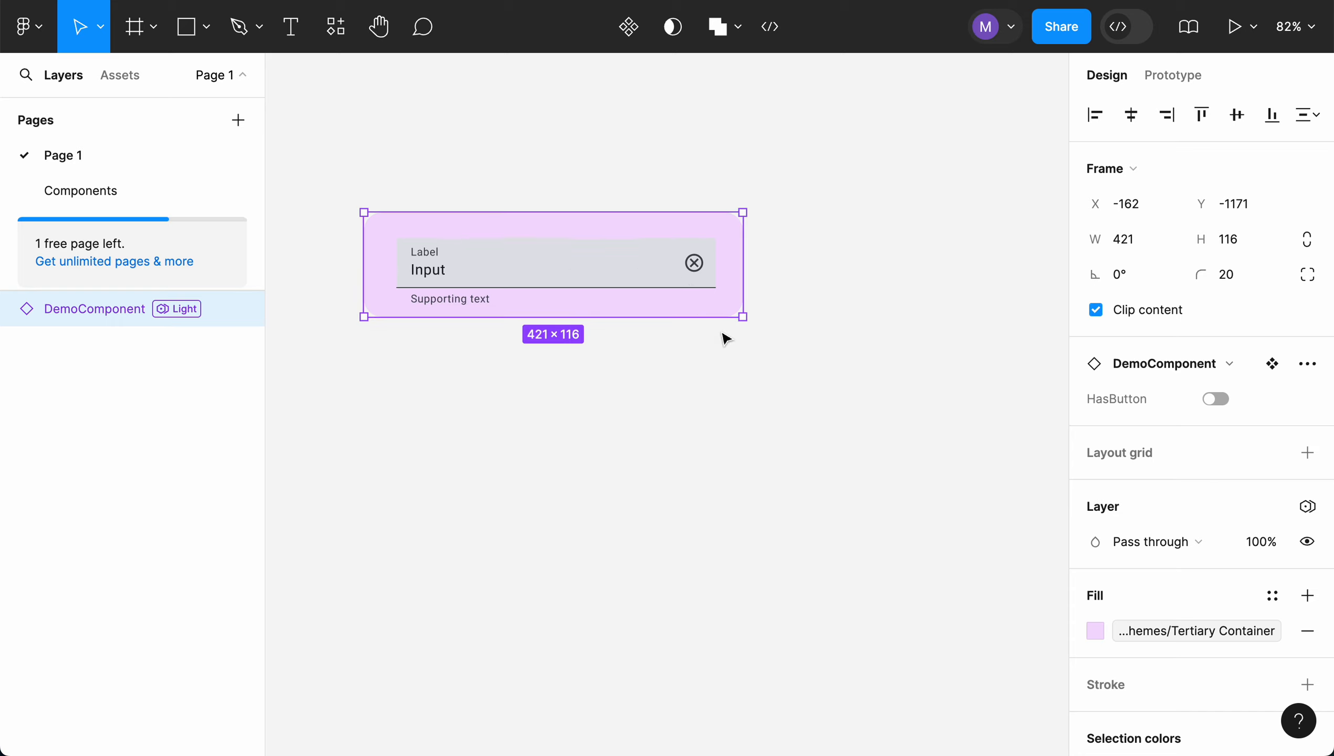
pyautogui.click(1217, 399)
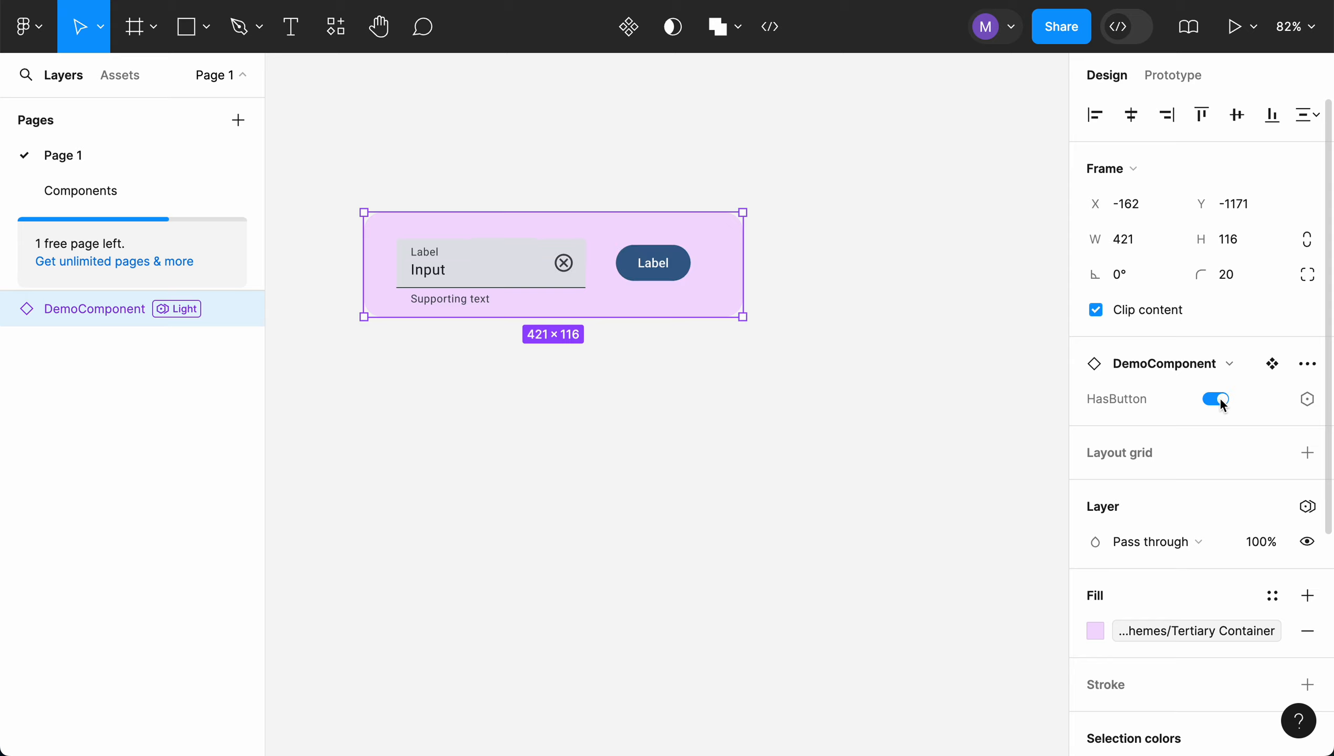
pyautogui.click(1217, 399)
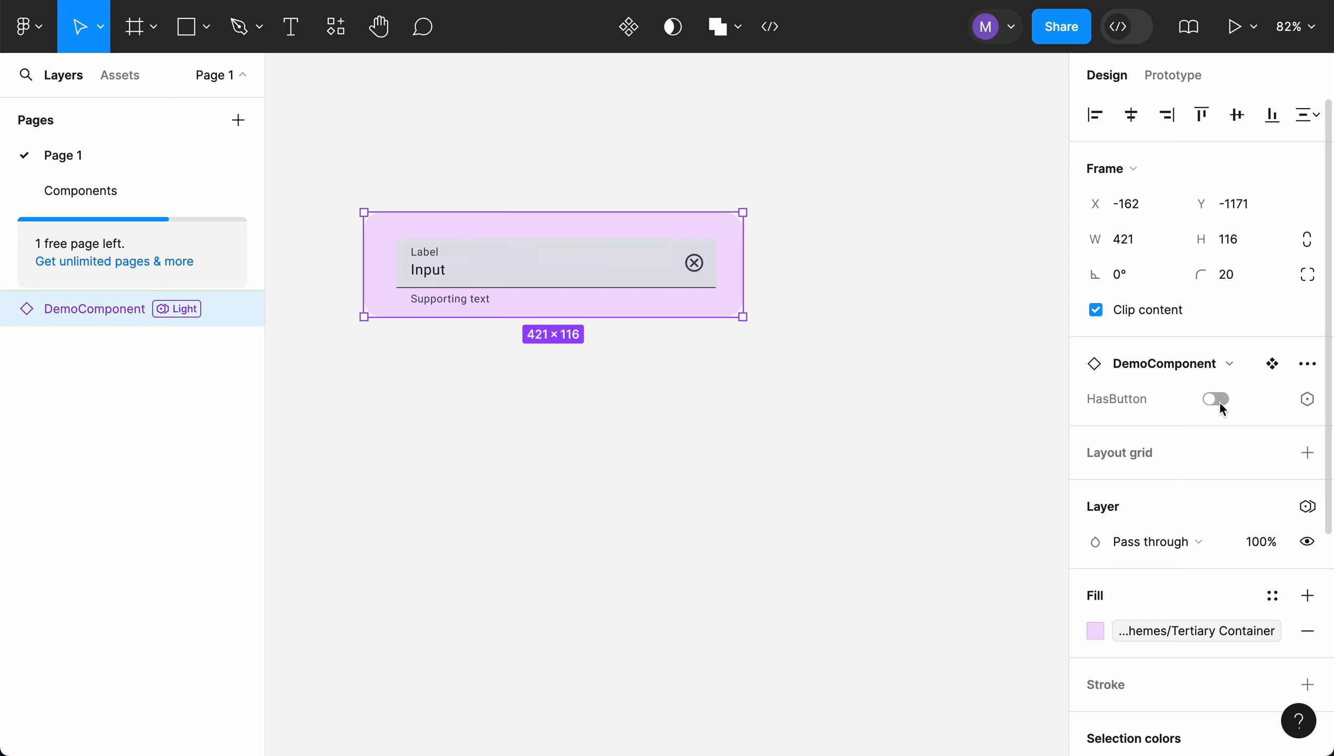
pyautogui.click(1217, 399)
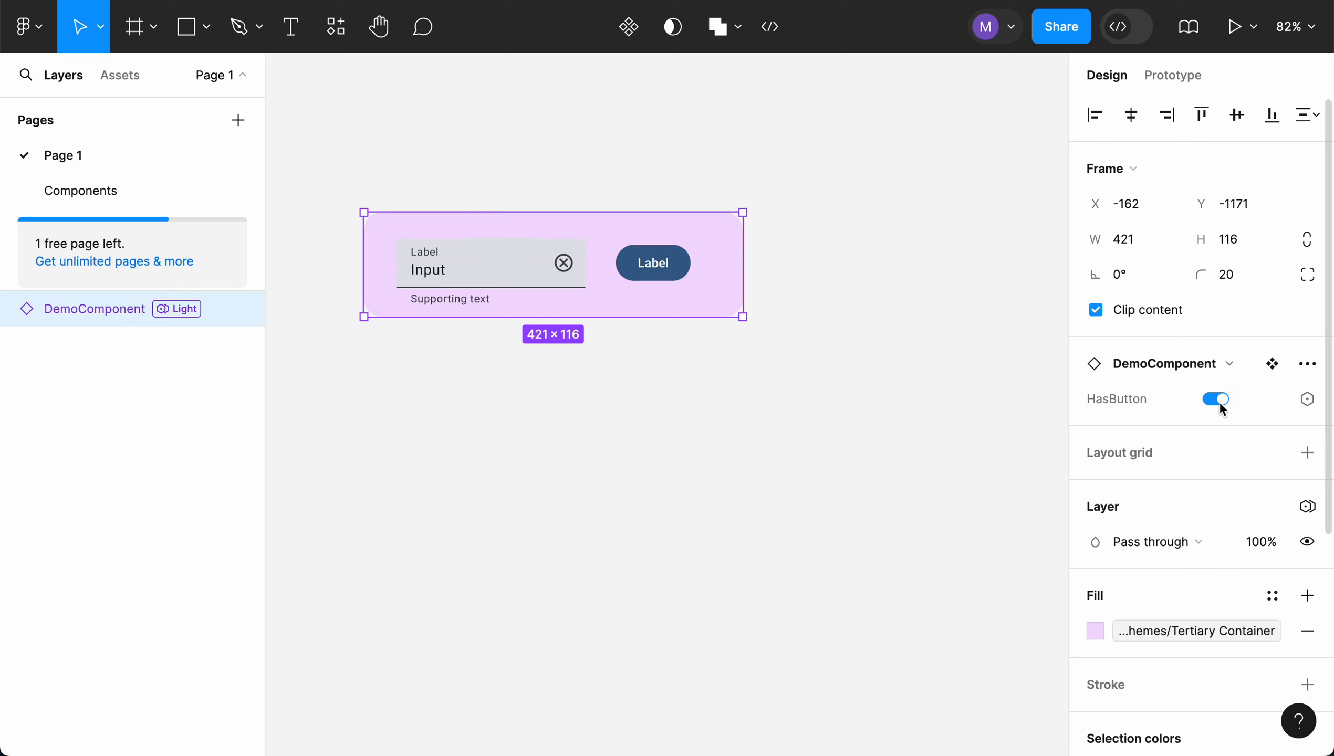
pyautogui.click(1217, 399)
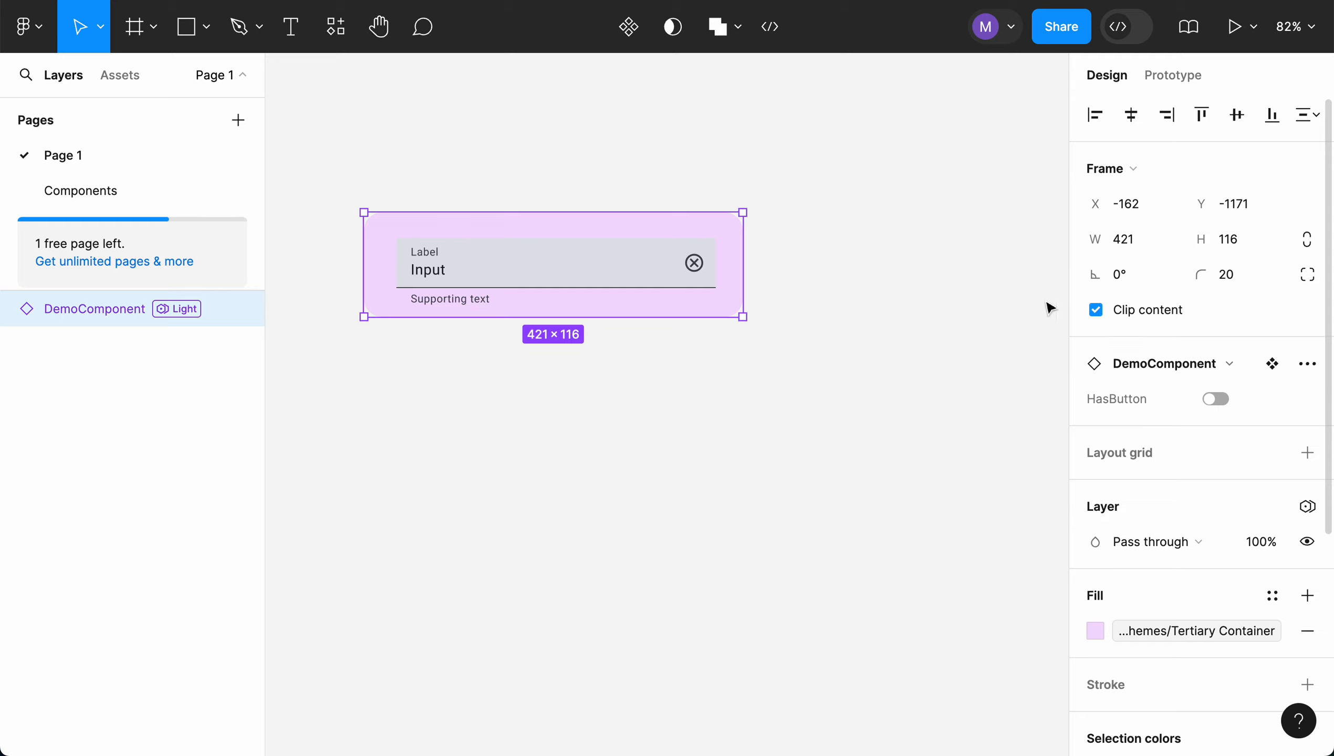
pyautogui.click(970, 291)
# Duplicate the DemoComponent instance directly below the original and turn HasButton on for the copy
pyautogui.click(726, 230)
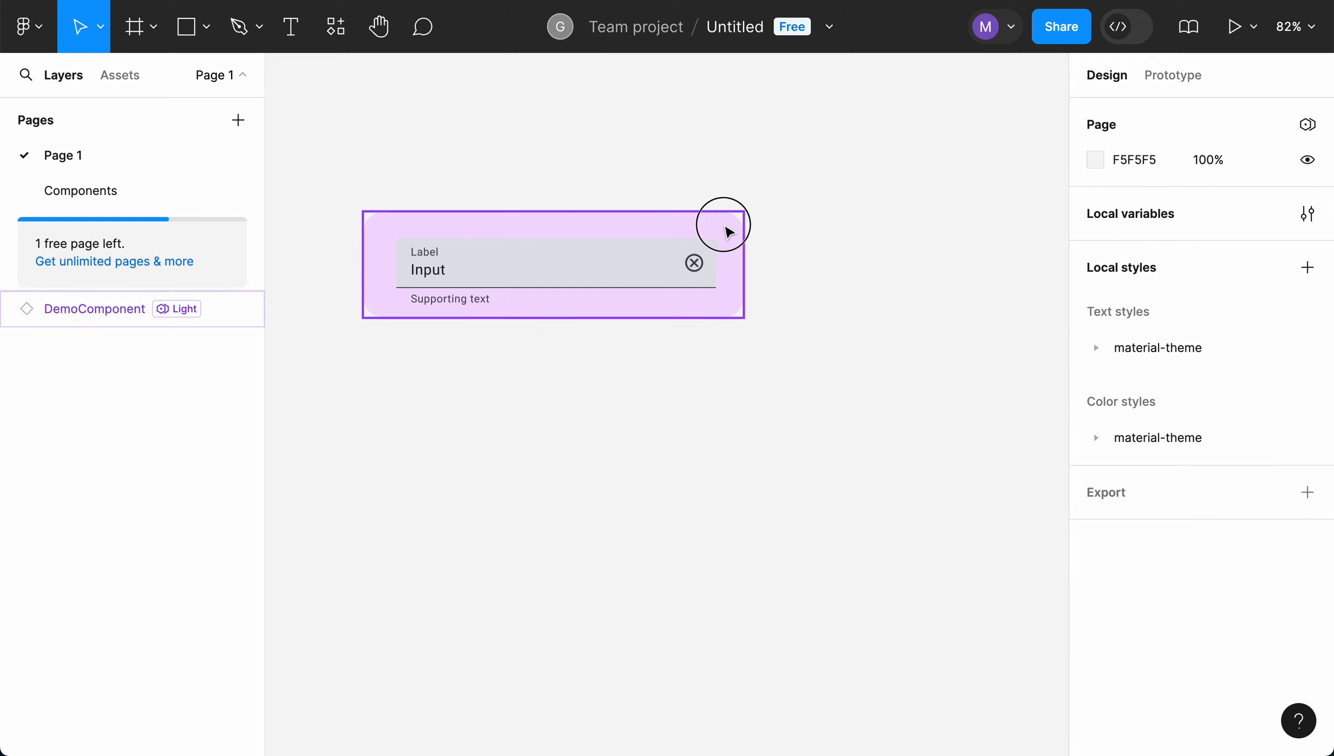
pyautogui.moveTo(729, 232); pyautogui.dragTo(730, 354)
pyautogui.click(801, 316)
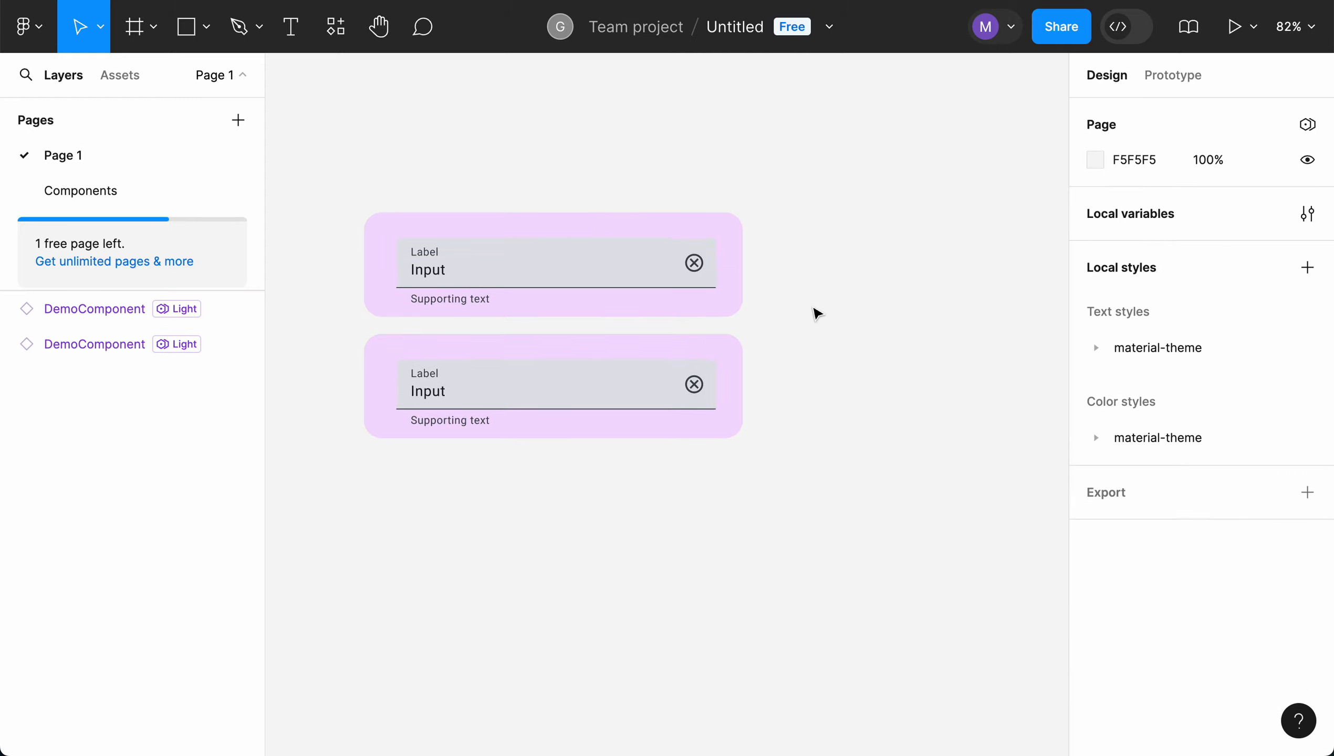
pyautogui.click(728, 367)
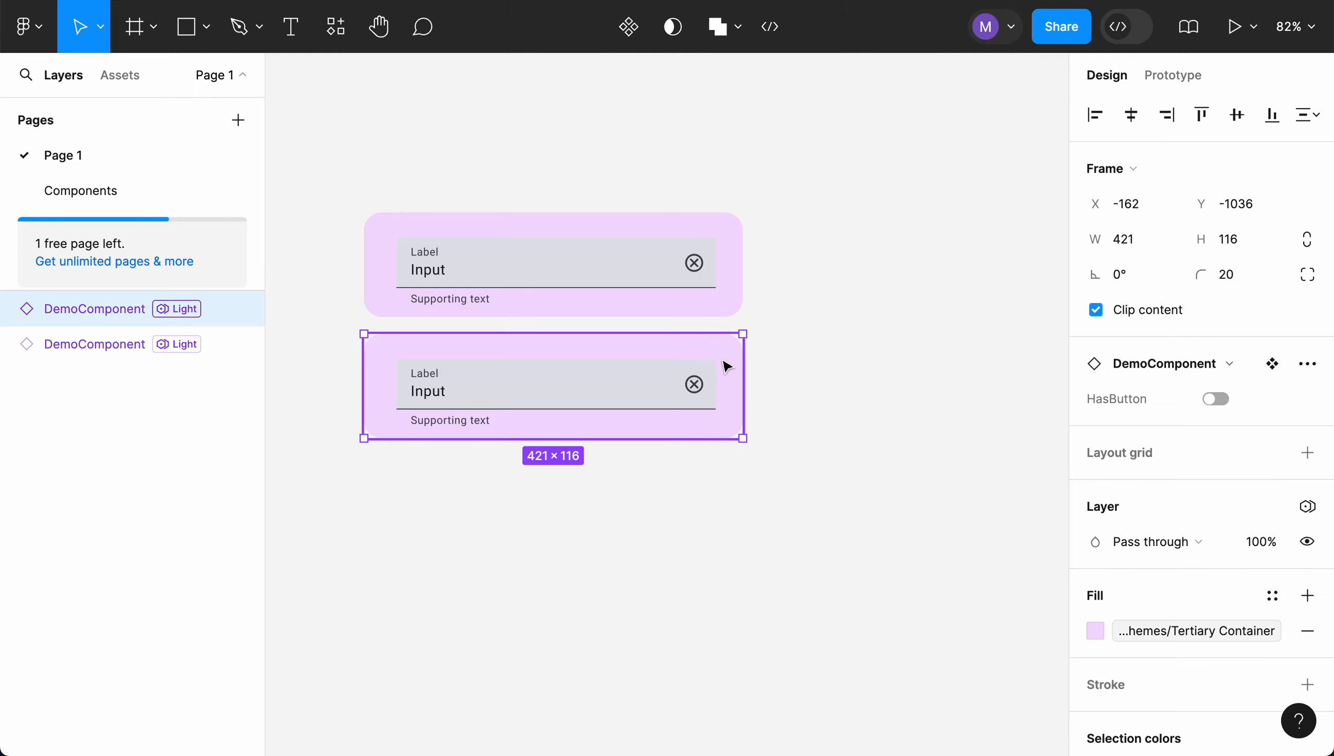
pyautogui.click(733, 377)
pyautogui.click(1216, 399)
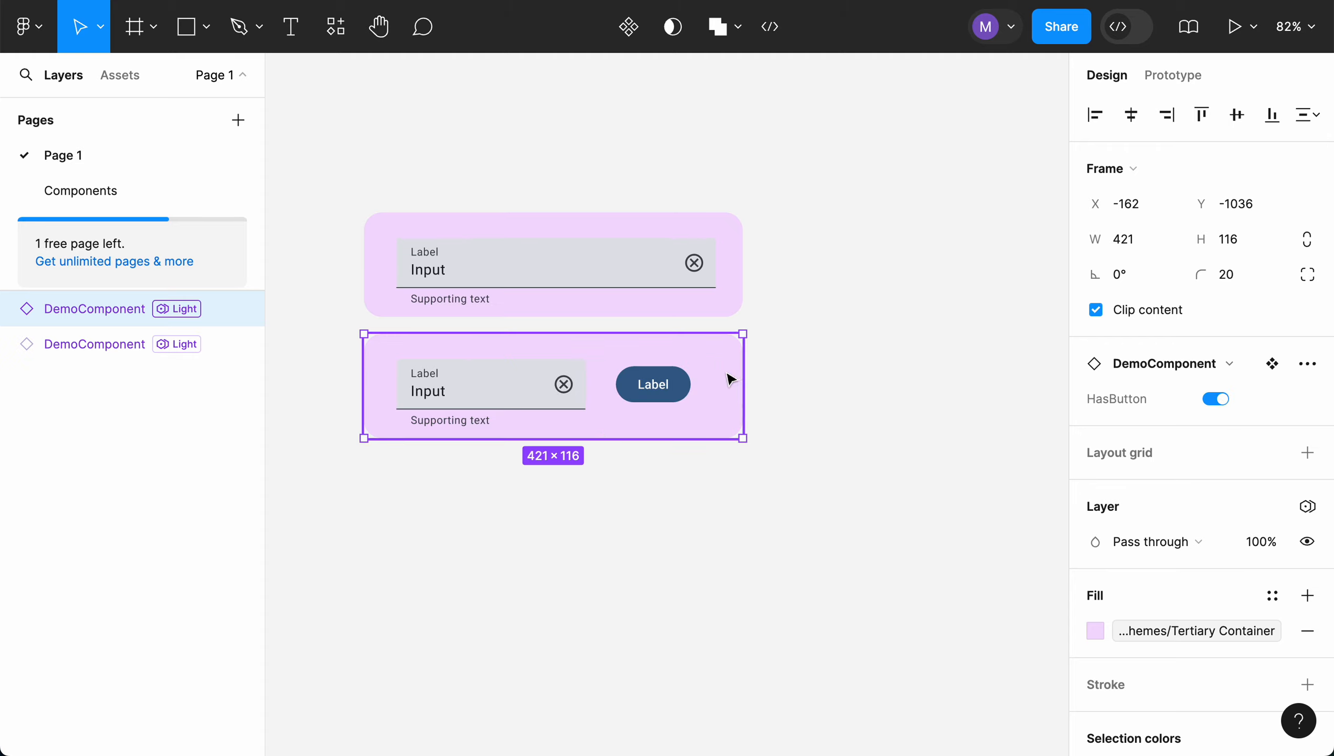
# Duplicate the second instance directly below itself and turn HasButton off for this third copy
pyautogui.moveTo(730, 379); pyautogui.dragTo(739, 492)
pyautogui.click(1216, 399)
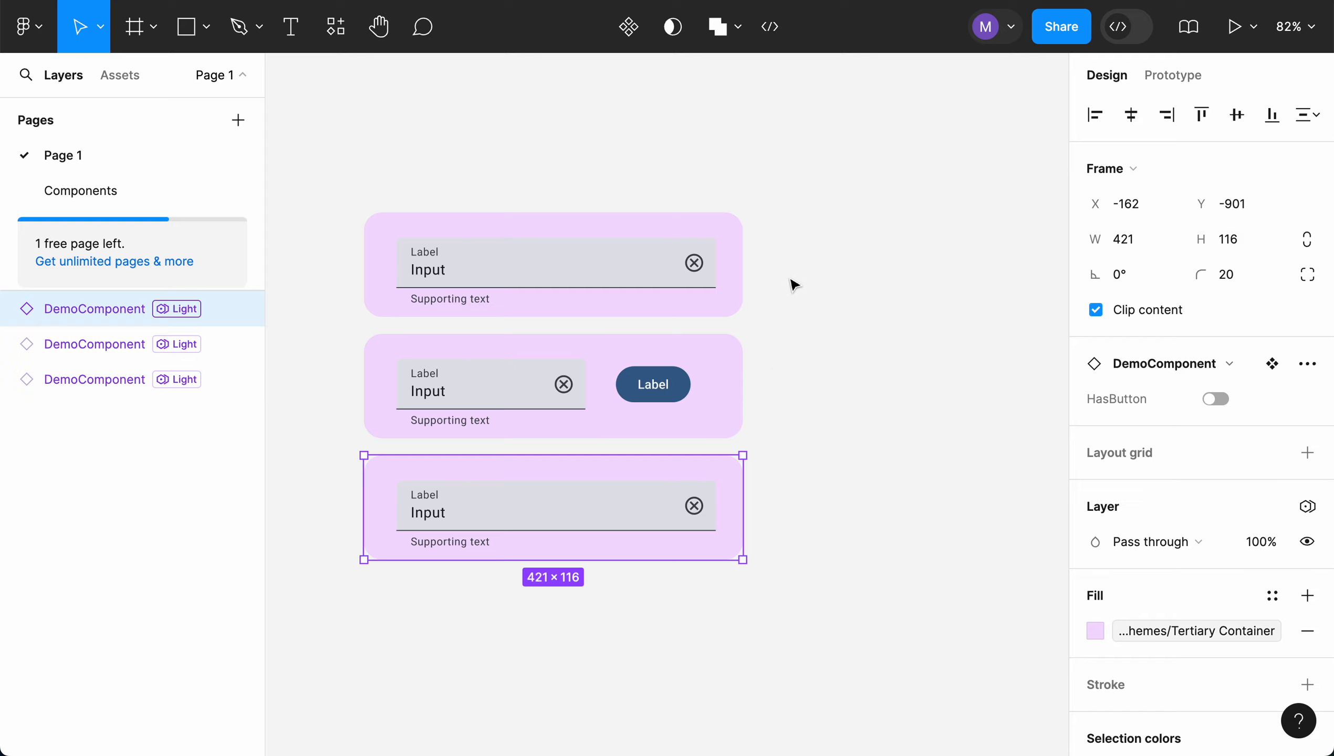
pyautogui.click(807, 305)
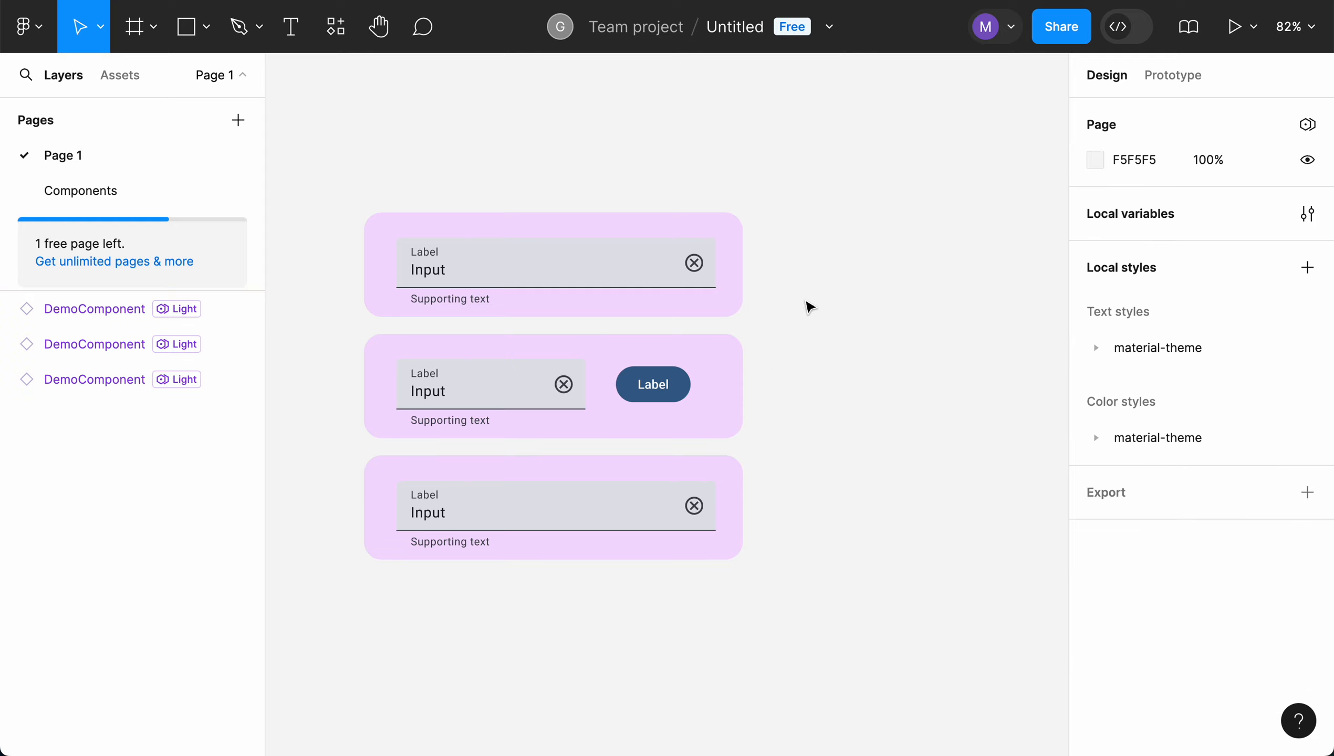